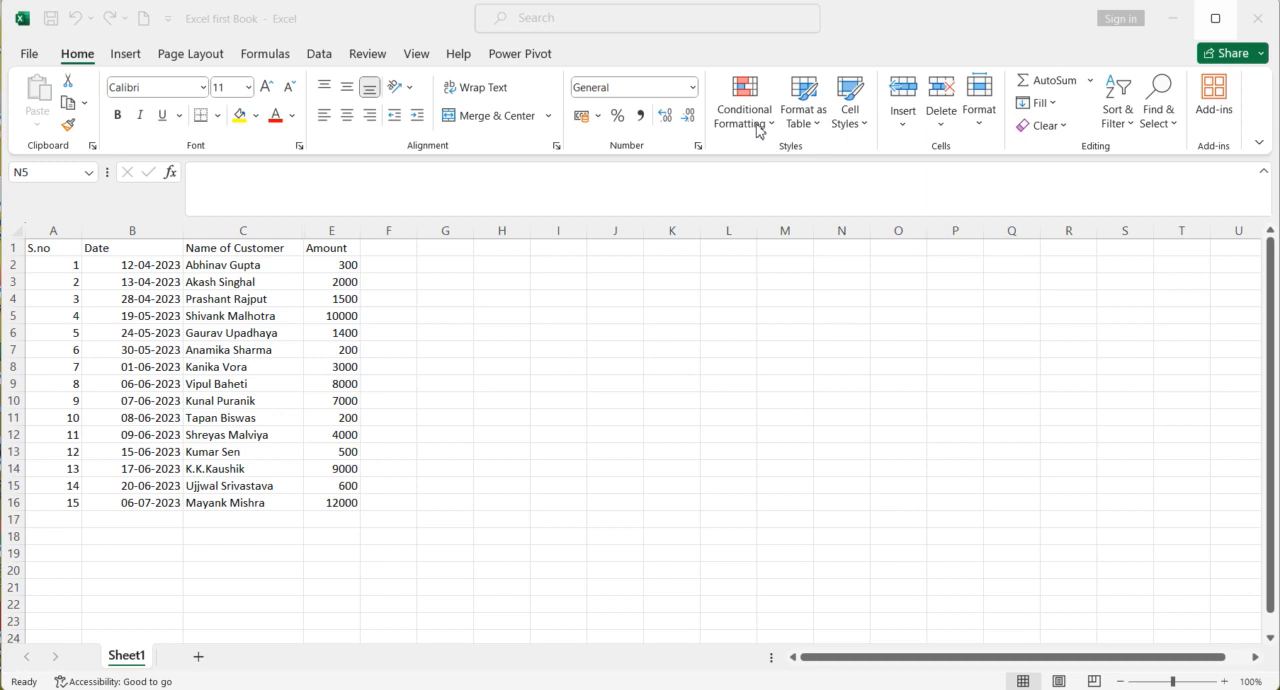
pyautogui.click(760, 126)
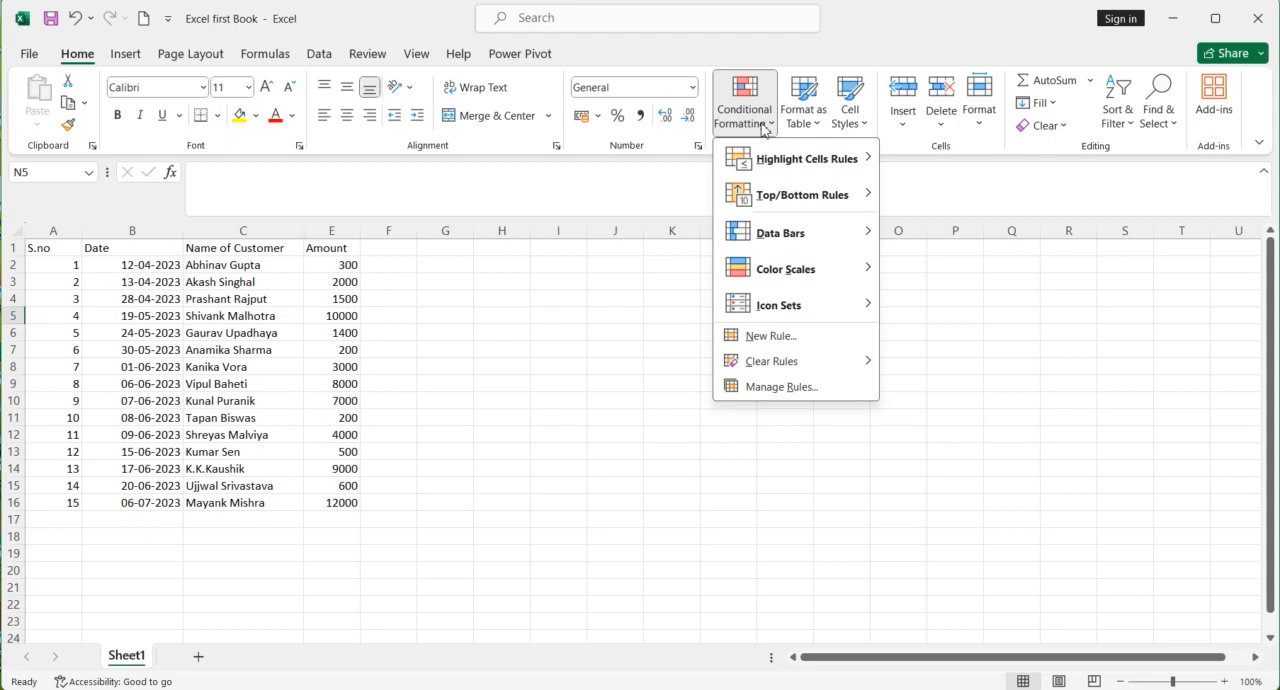
pyautogui.moveTo(768, 163)
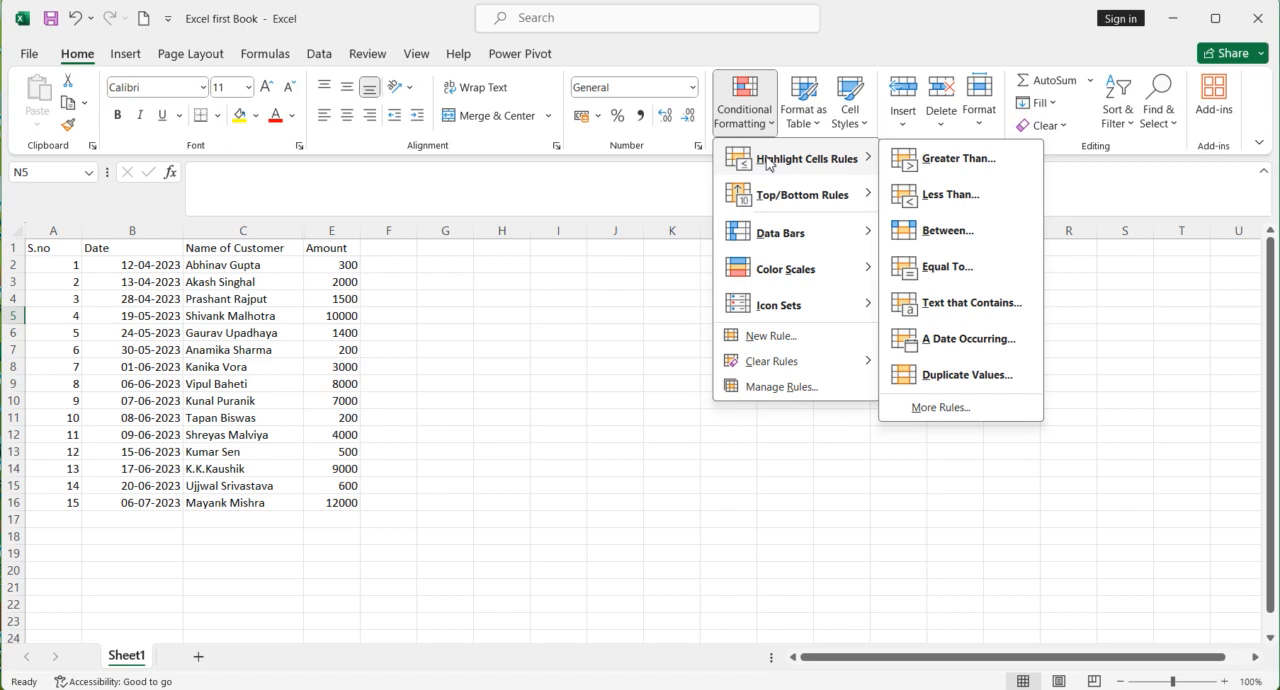
pyautogui.click(580, 403)
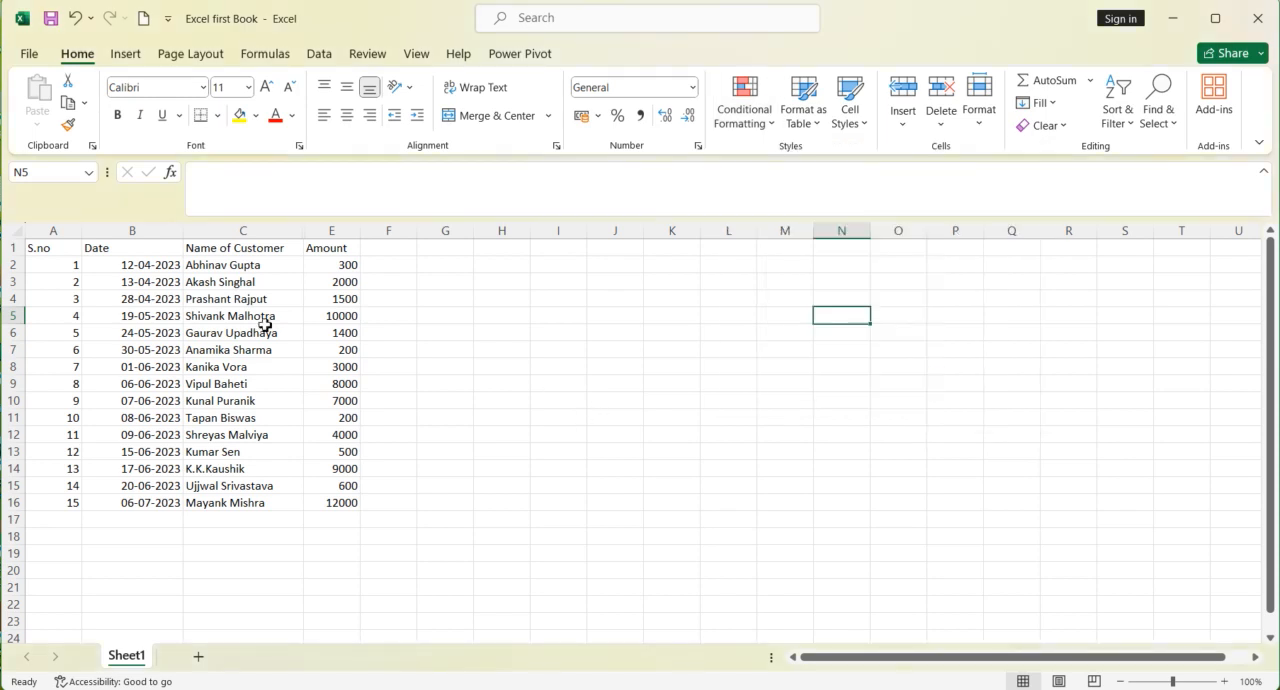
# Step: Add a Less Than highlight rule to the amounts in E2:E16 for values below 500, formatted with Light Red Fill
pyautogui.moveTo(322, 265); pyautogui.dragTo(329, 494)
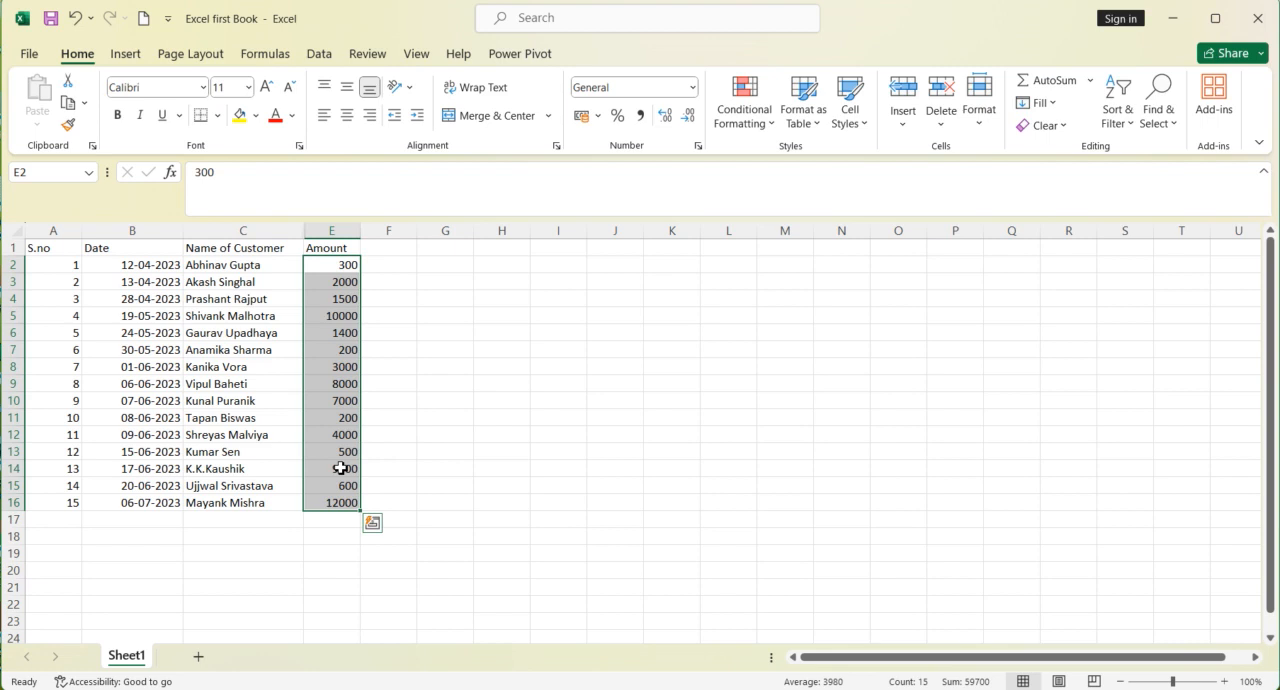
pyautogui.click(733, 138)
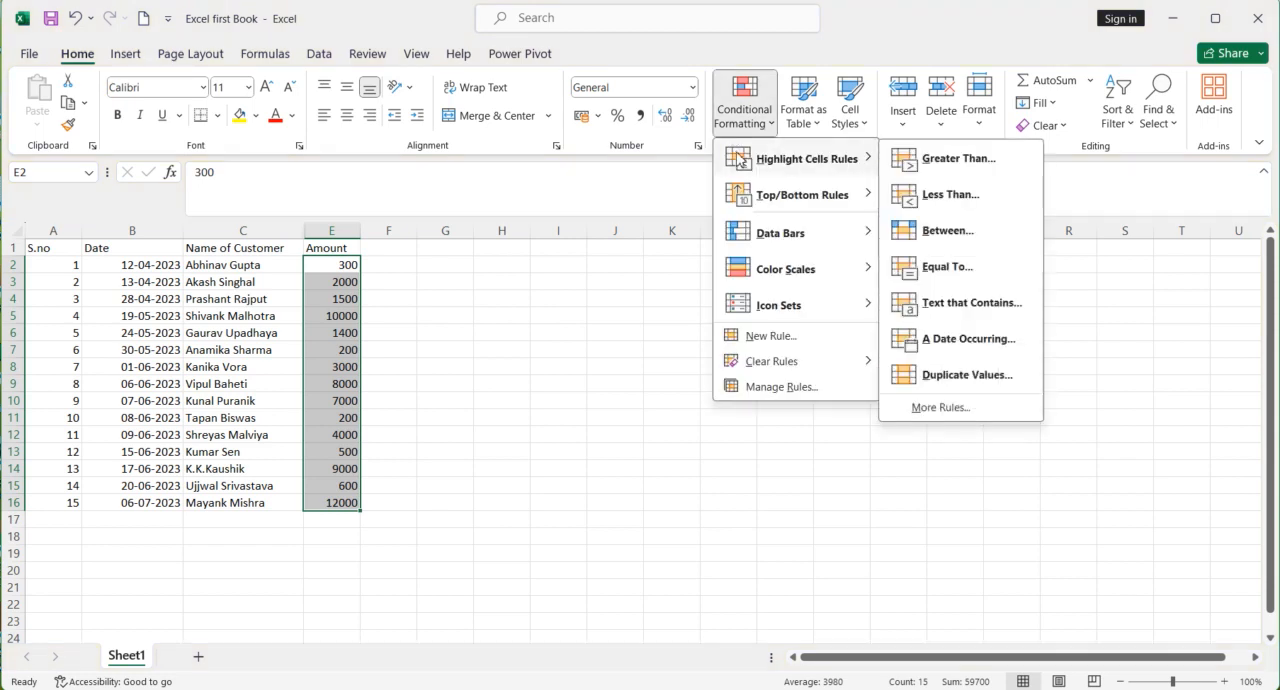
pyautogui.click(903, 197)
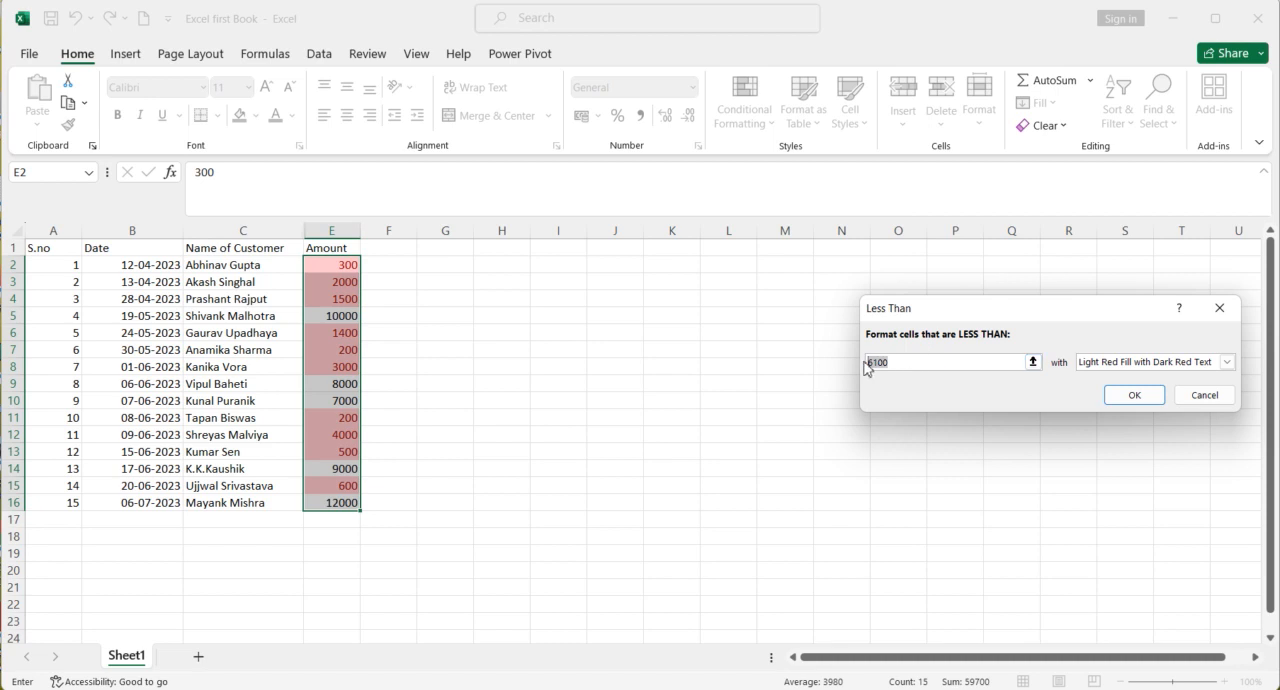
pyautogui.write('500')
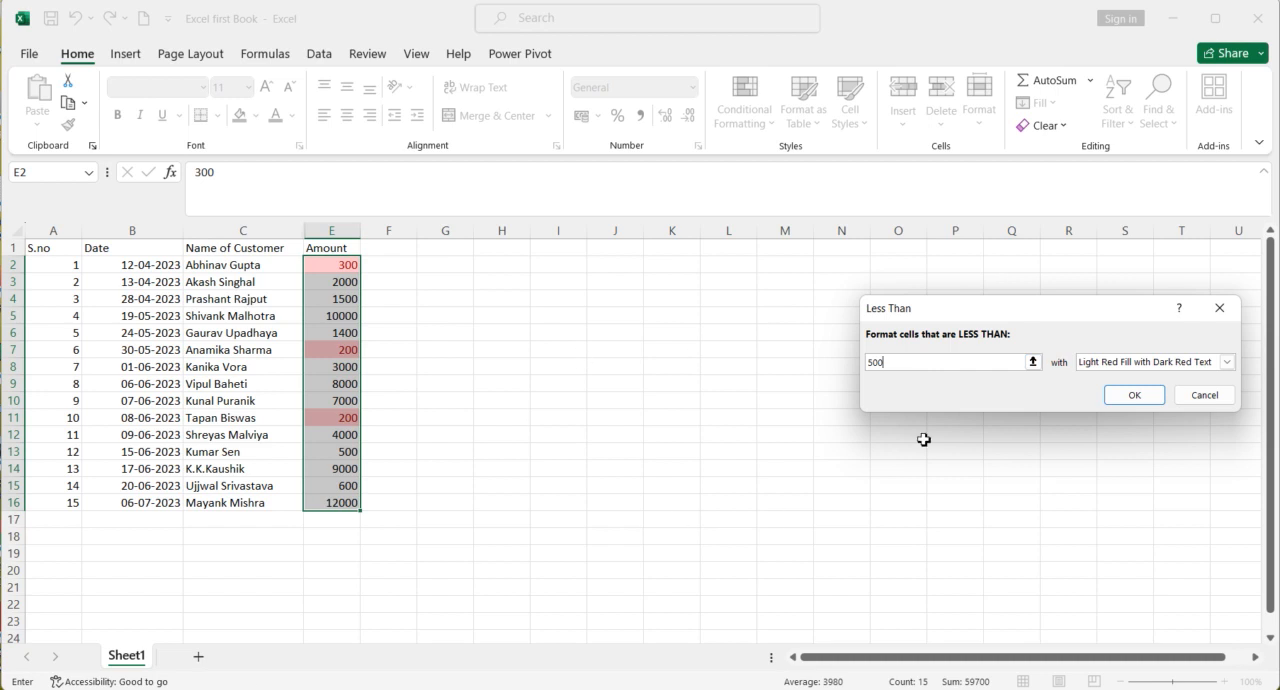
pyautogui.click(1227, 362)
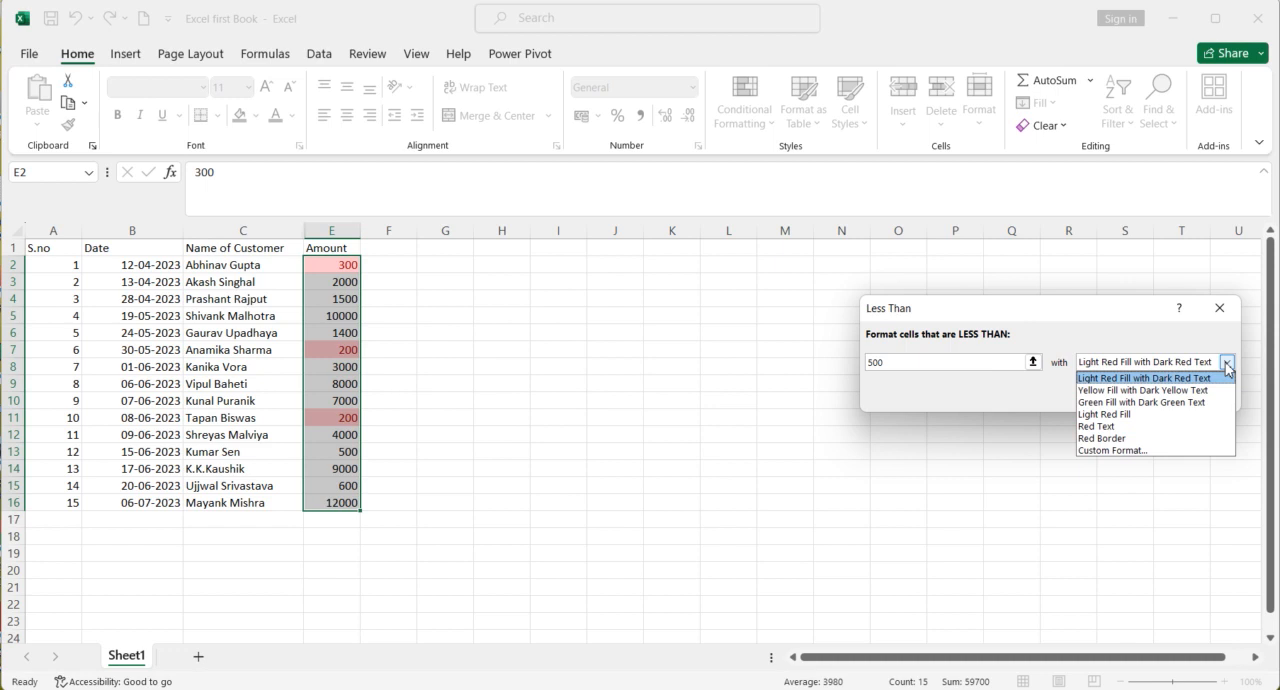
pyautogui.click(1171, 414)
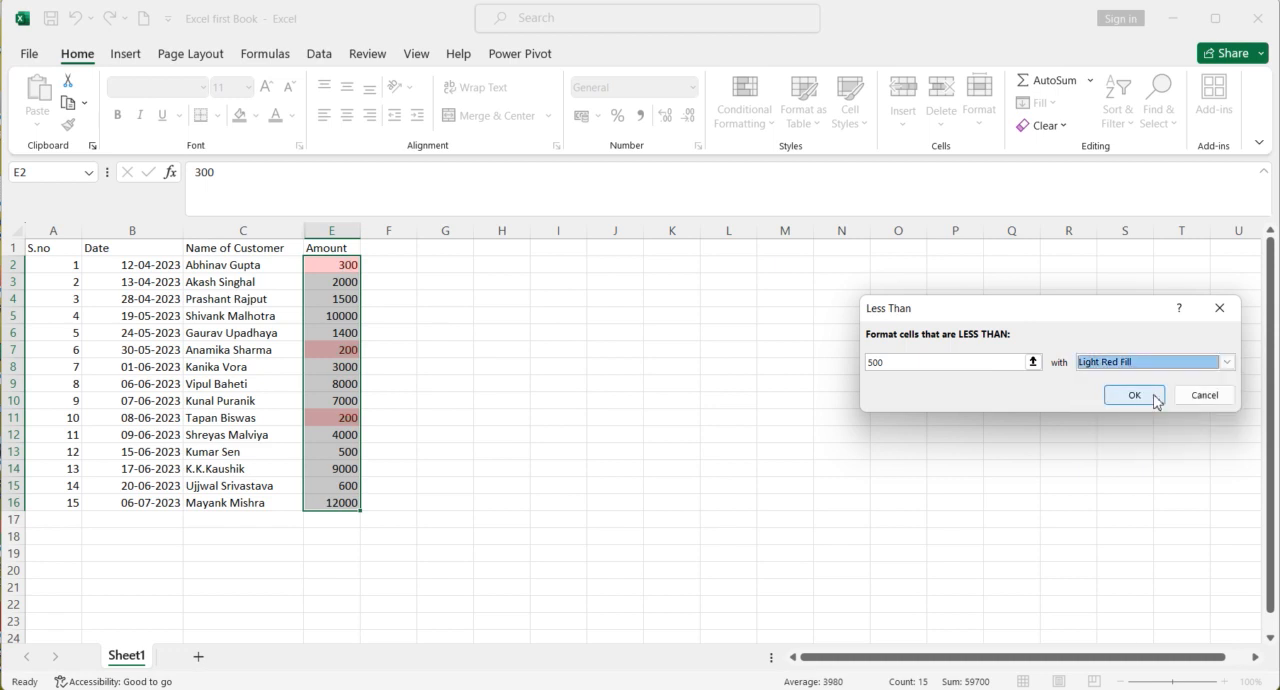
pyautogui.click(1155, 398)
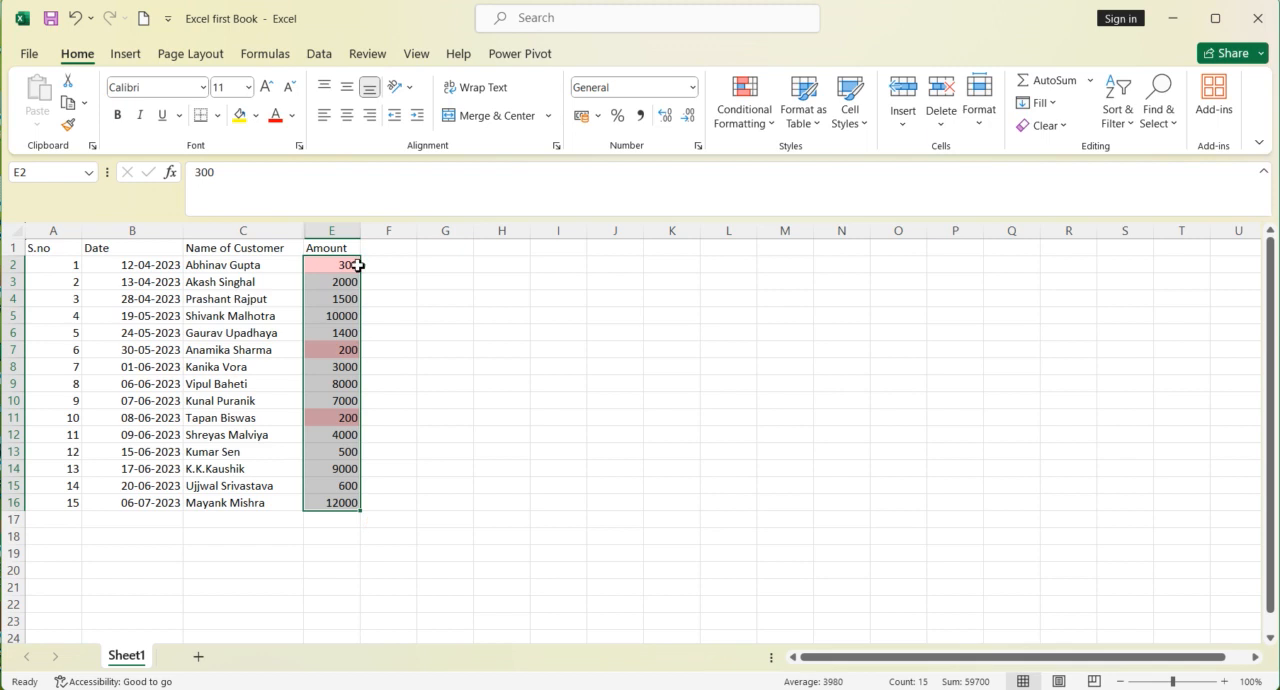
# Step: Clear the Less Than conditional formatting rule from the selected amounts in E2:E16
pyautogui.moveTo(348, 271); pyautogui.dragTo(328, 503)
pyautogui.click(755, 131)
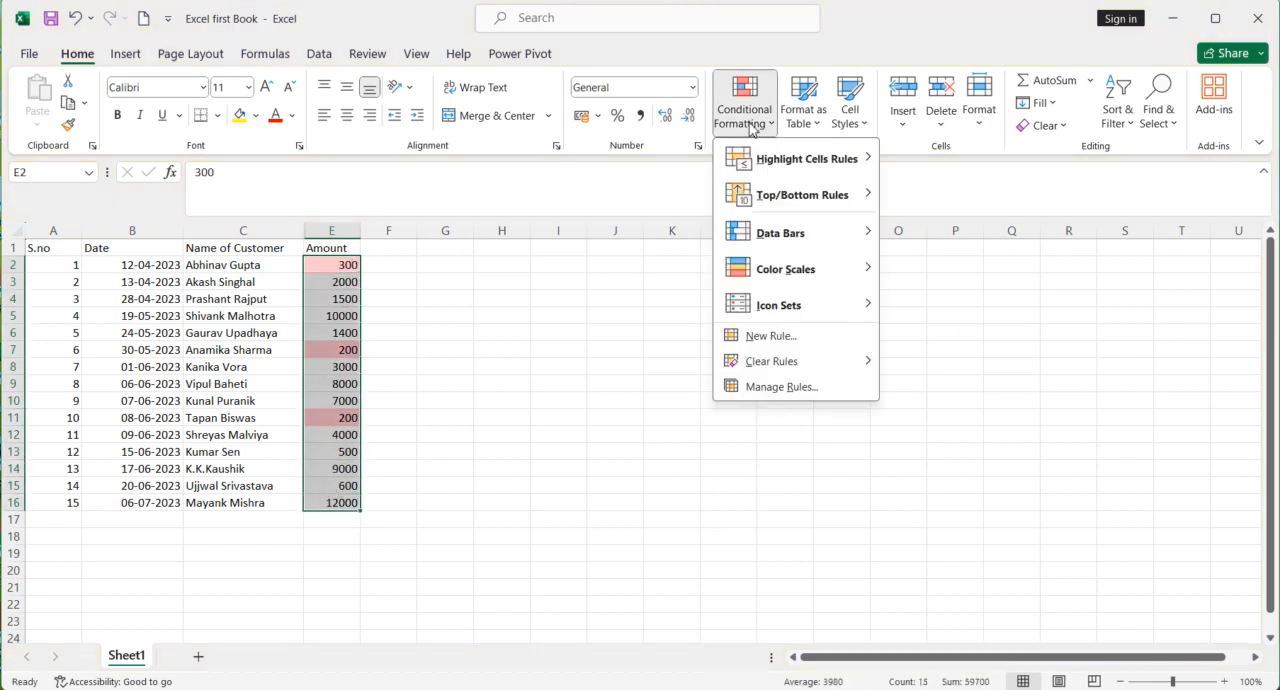
pyautogui.moveTo(783, 367)
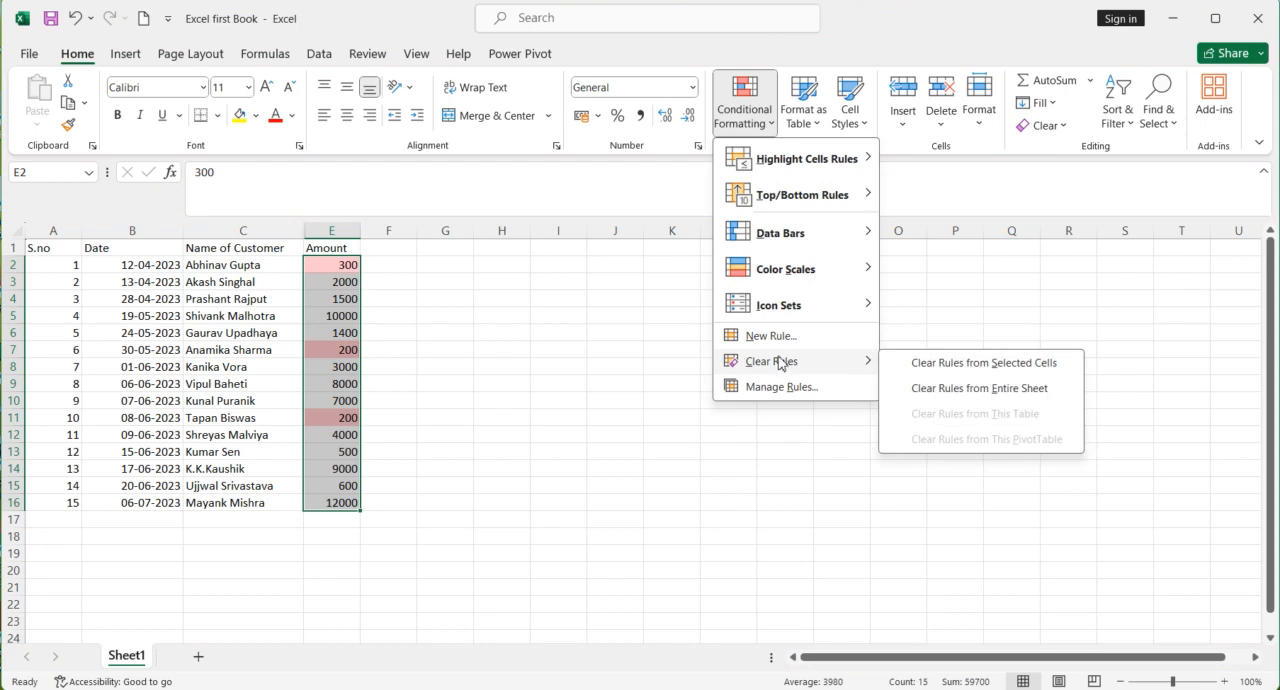
pyautogui.click(929, 372)
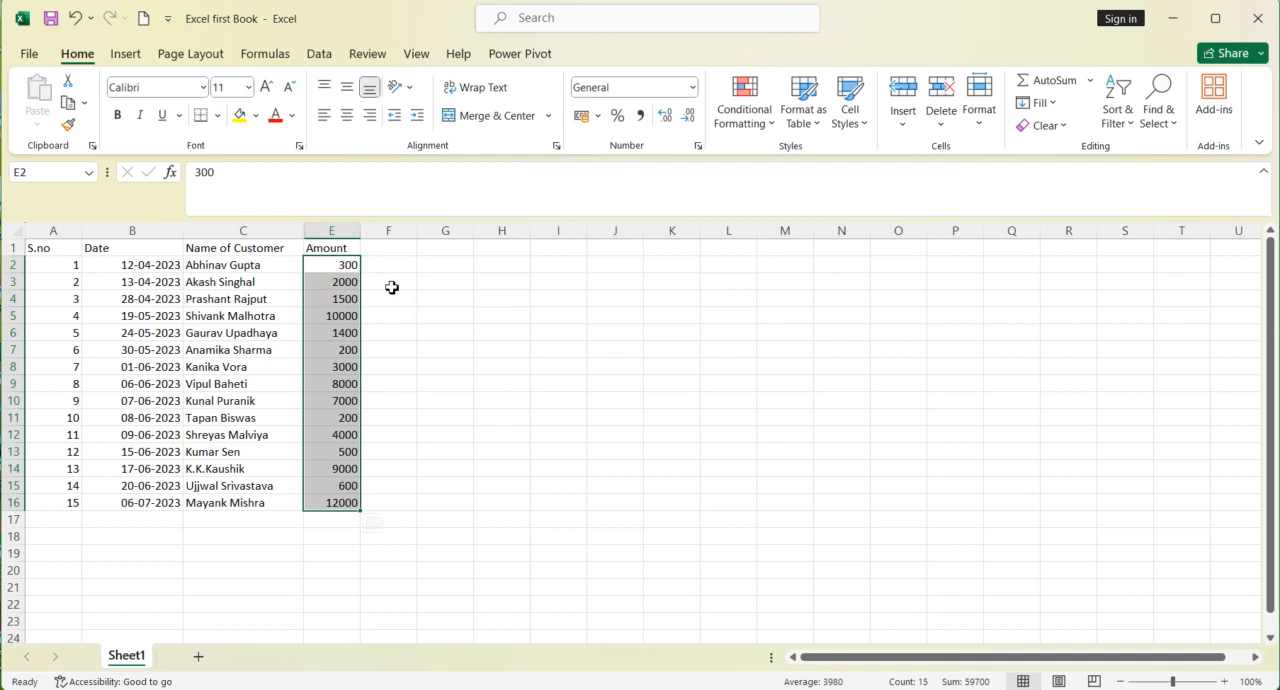
# Step: Add a Greater Than highlight rule to the amounts in E2:E16 for values above 500, using Yellow Fill with Dark Yellow Text
pyautogui.moveTo(346, 268); pyautogui.dragTo(345, 502)
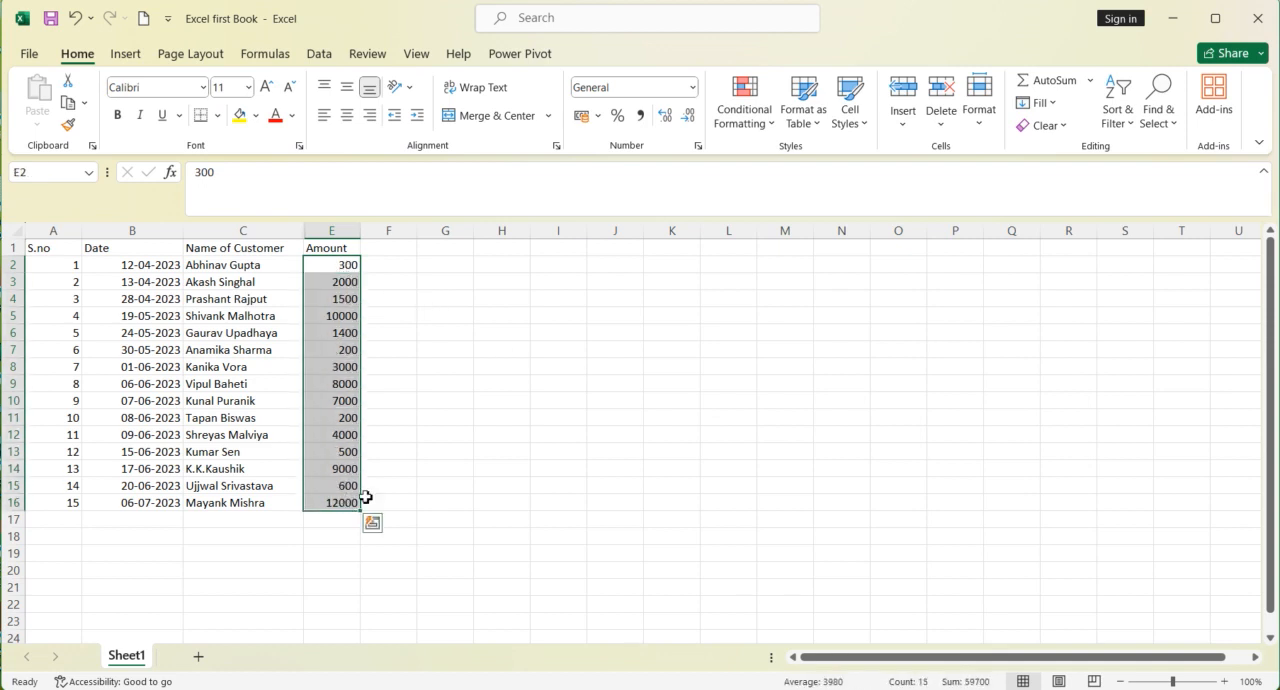
pyautogui.click(757, 118)
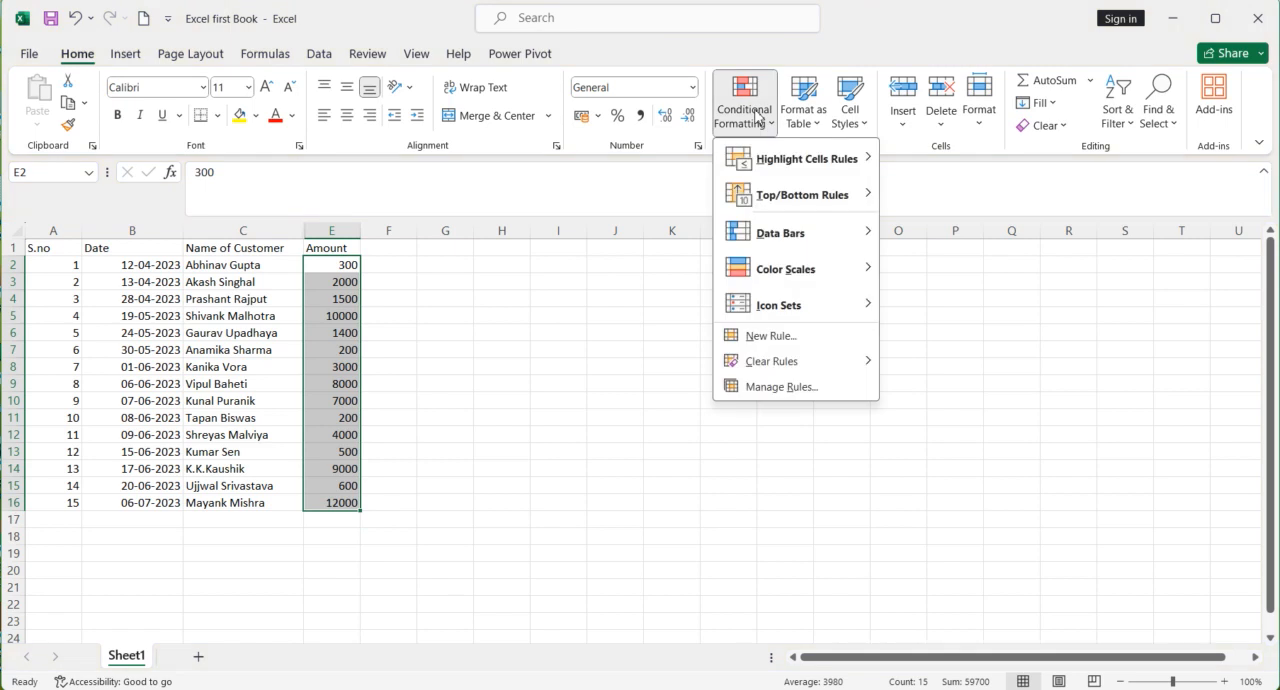
pyautogui.moveTo(790, 160)
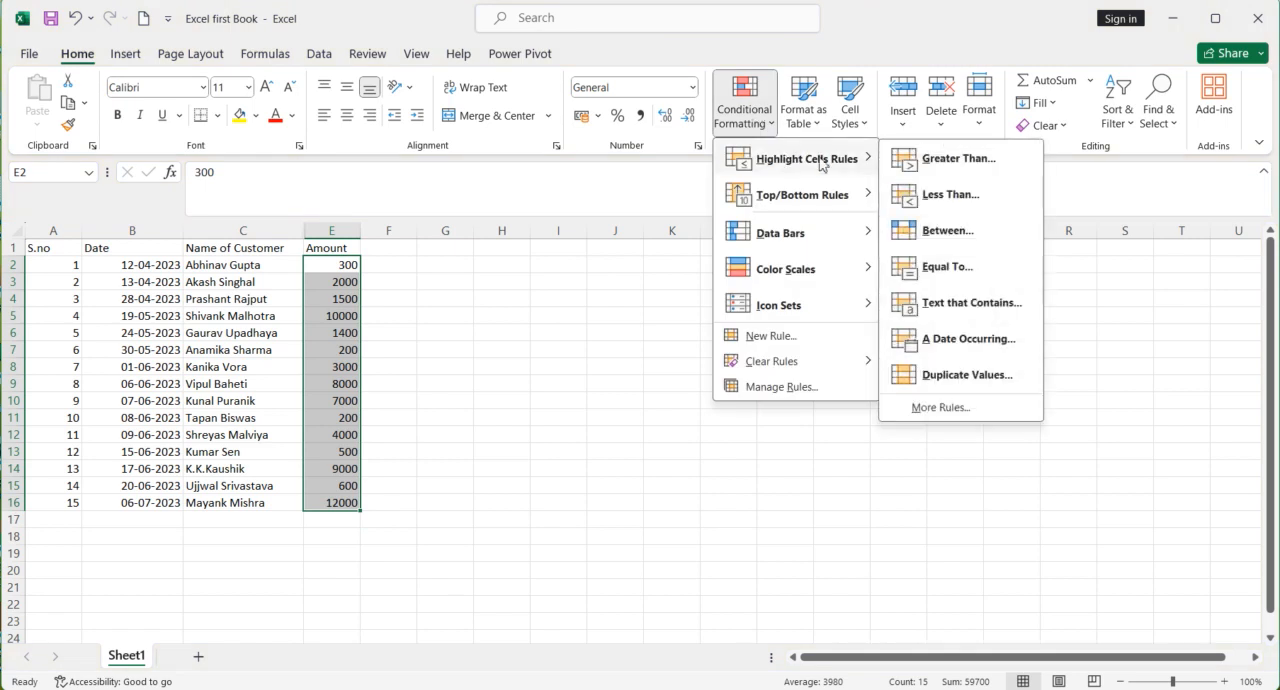
pyautogui.click(916, 168)
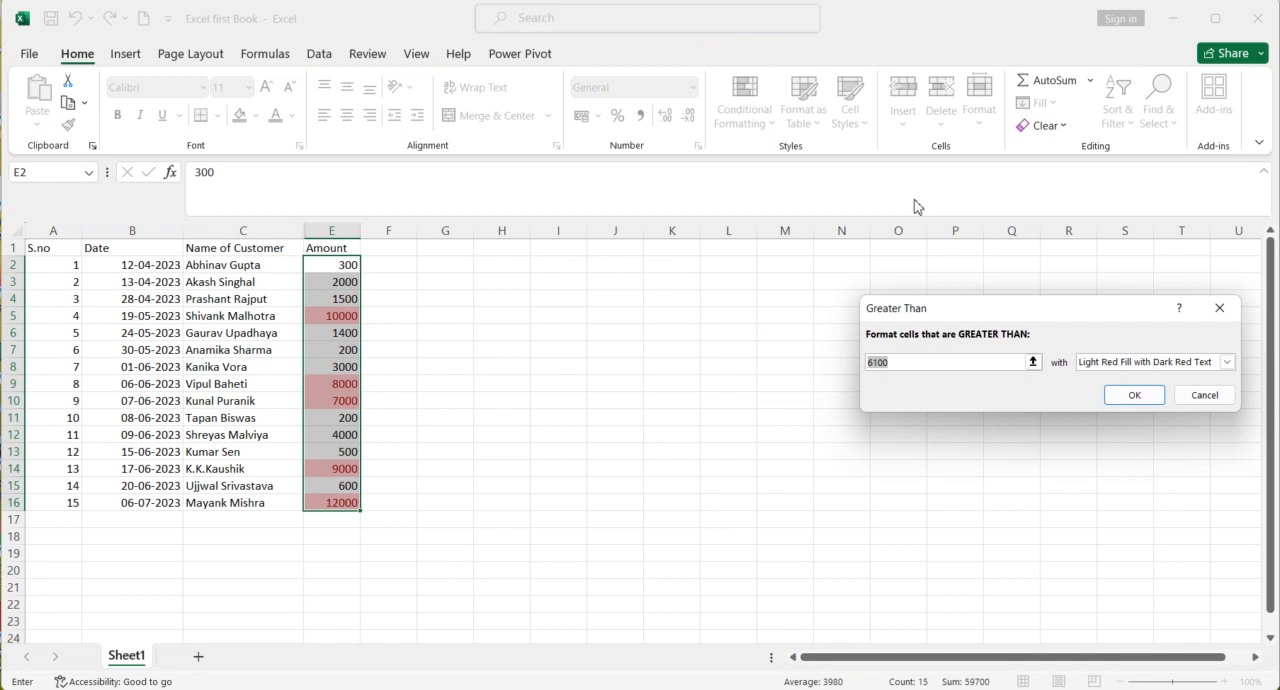
pyautogui.write('500')
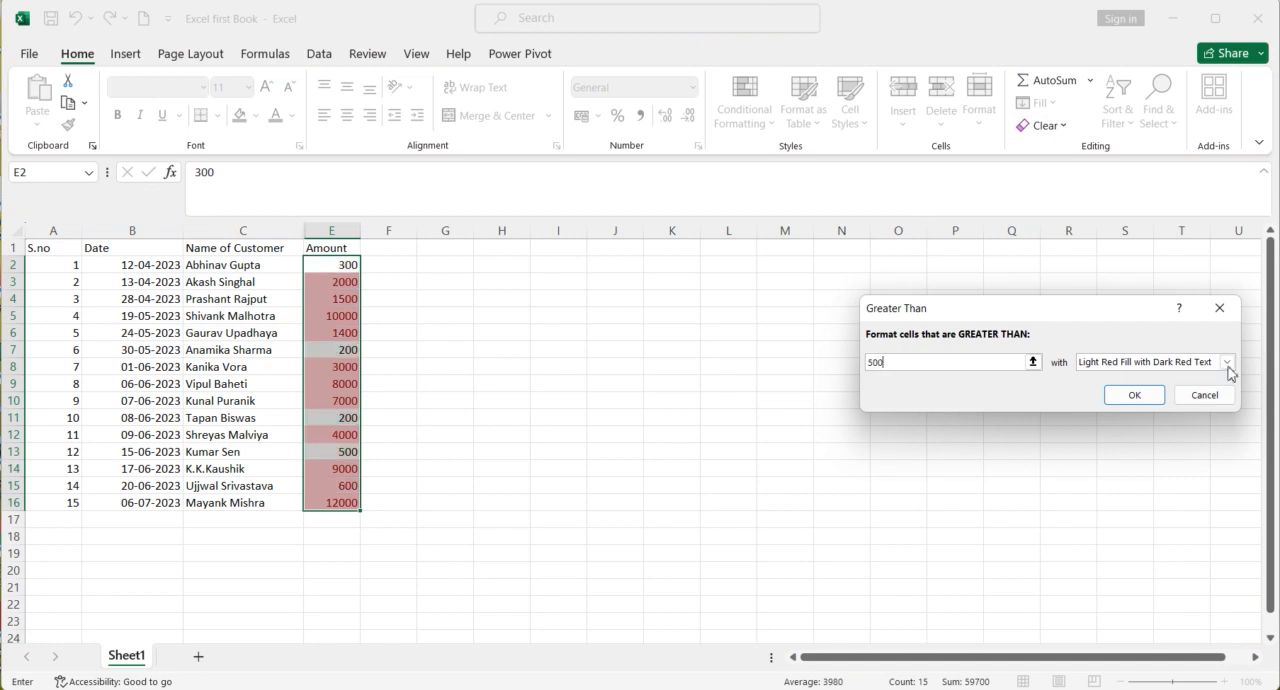
pyautogui.click(1227, 364)
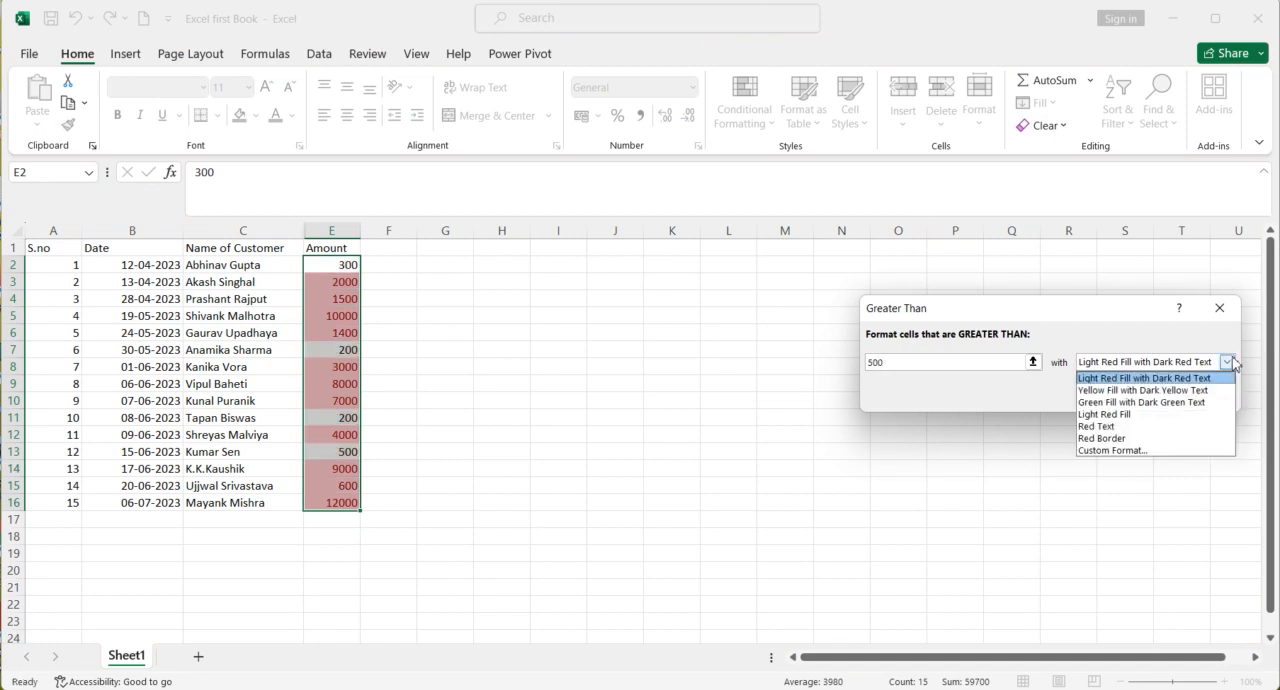
pyautogui.click(1166, 392)
pyautogui.click(1137, 395)
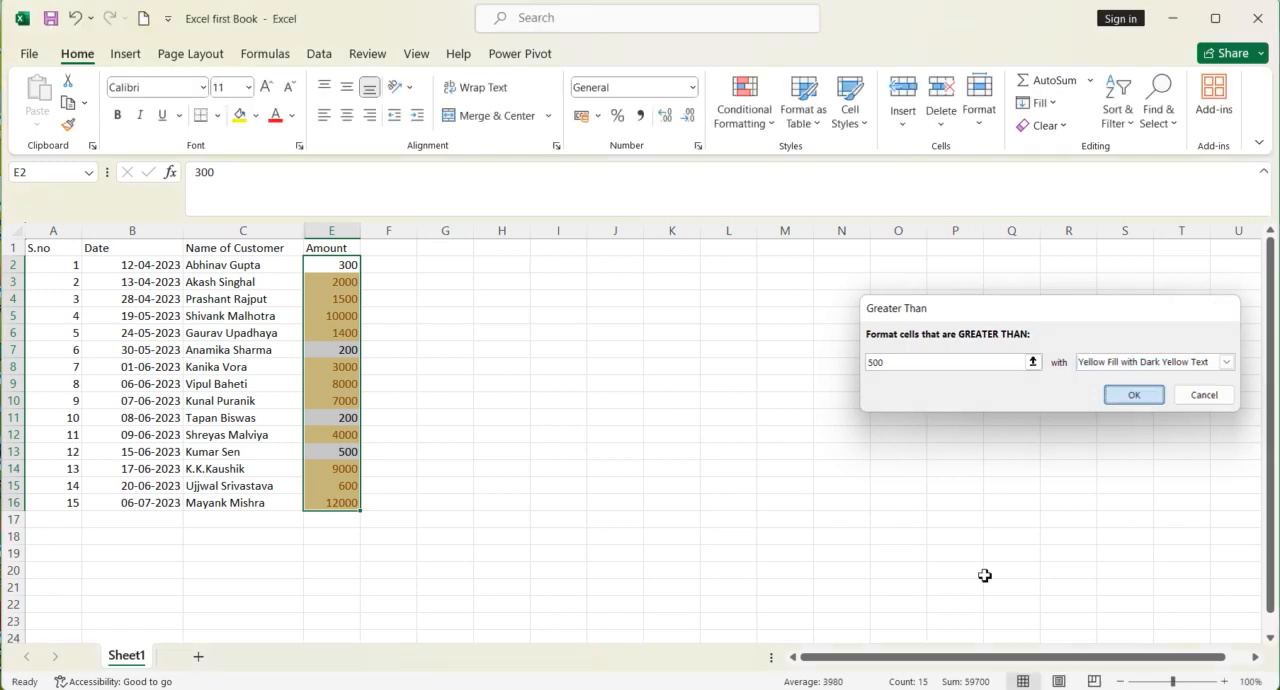
pyautogui.click(448, 431)
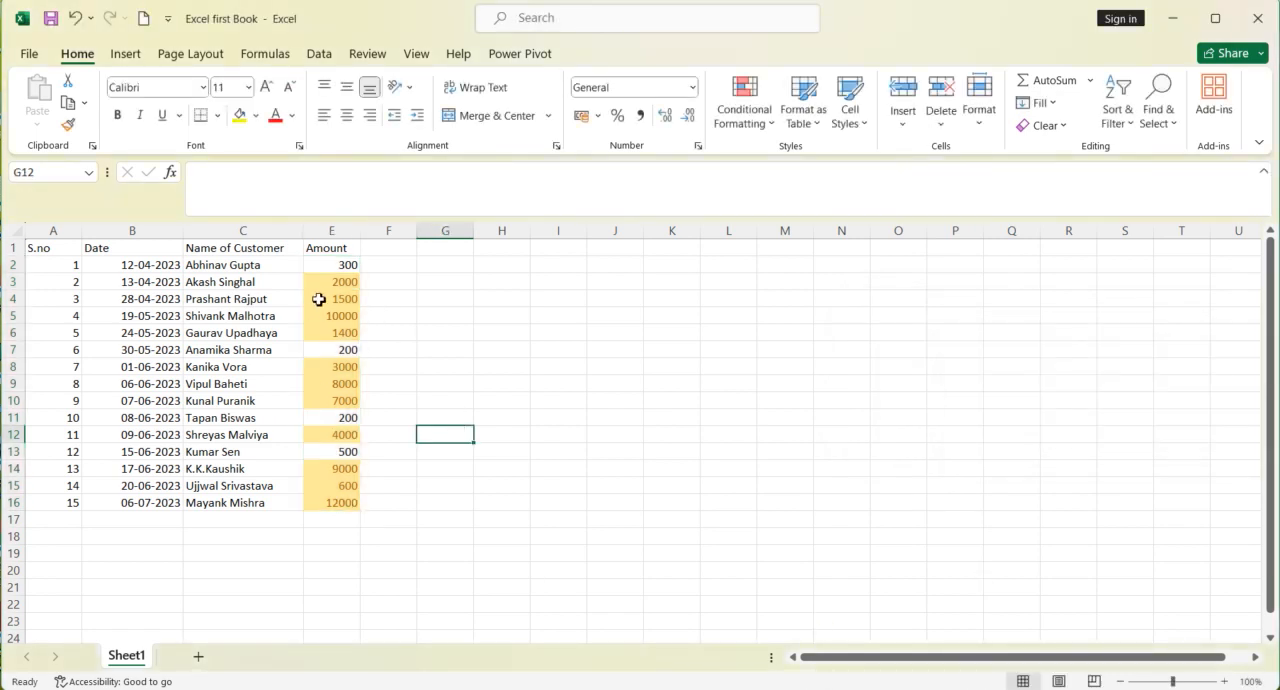
# Step: Clear the Greater Than conditional formatting rule from the selected amounts in E2:E16
pyautogui.moveTo(323, 266); pyautogui.dragTo(313, 509)
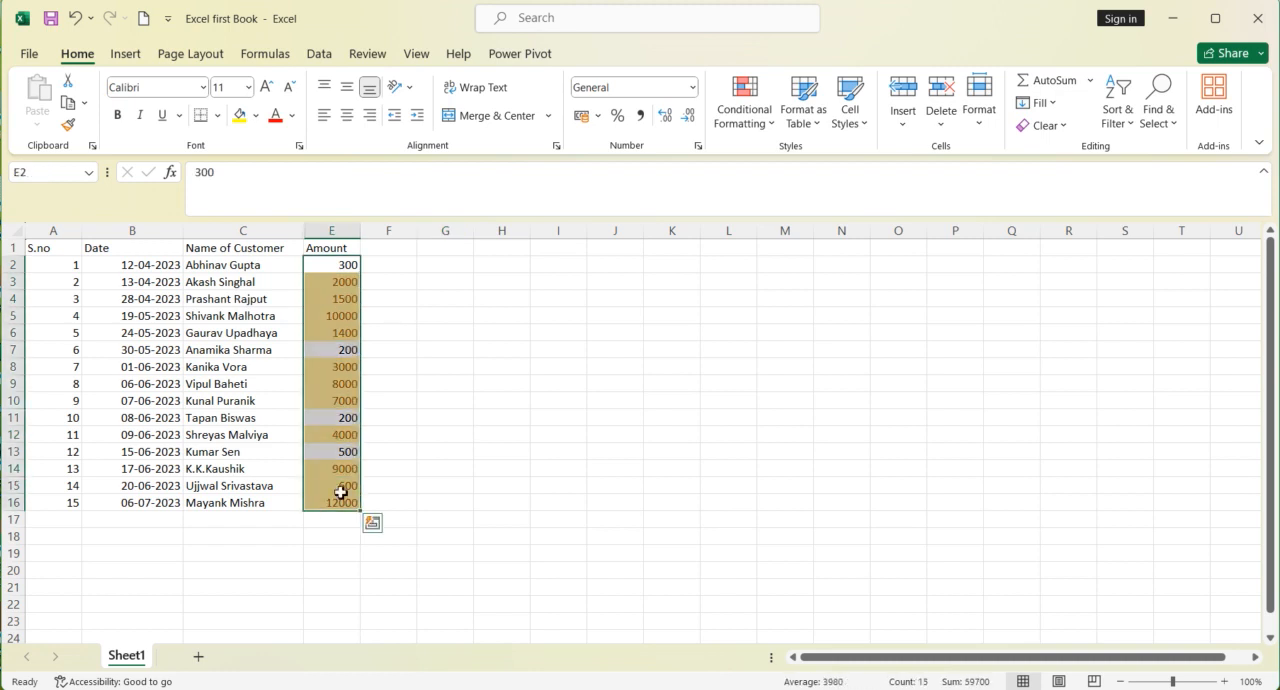
pyautogui.click(757, 125)
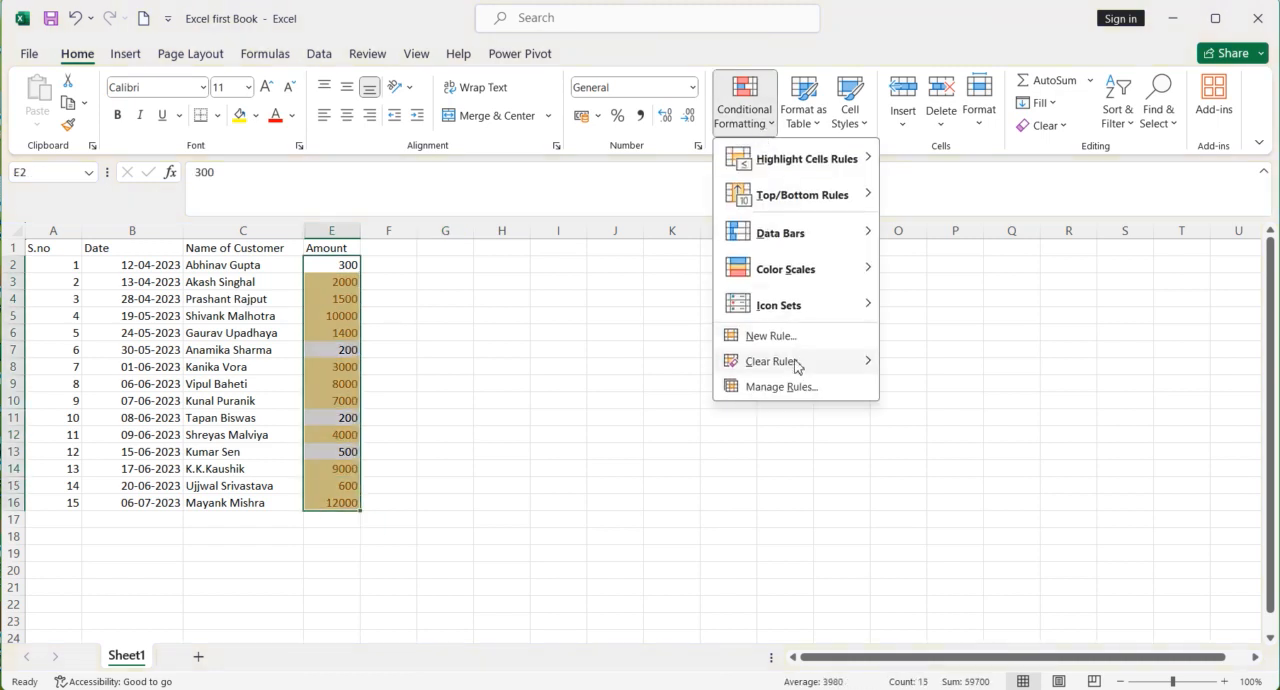
pyautogui.click(920, 365)
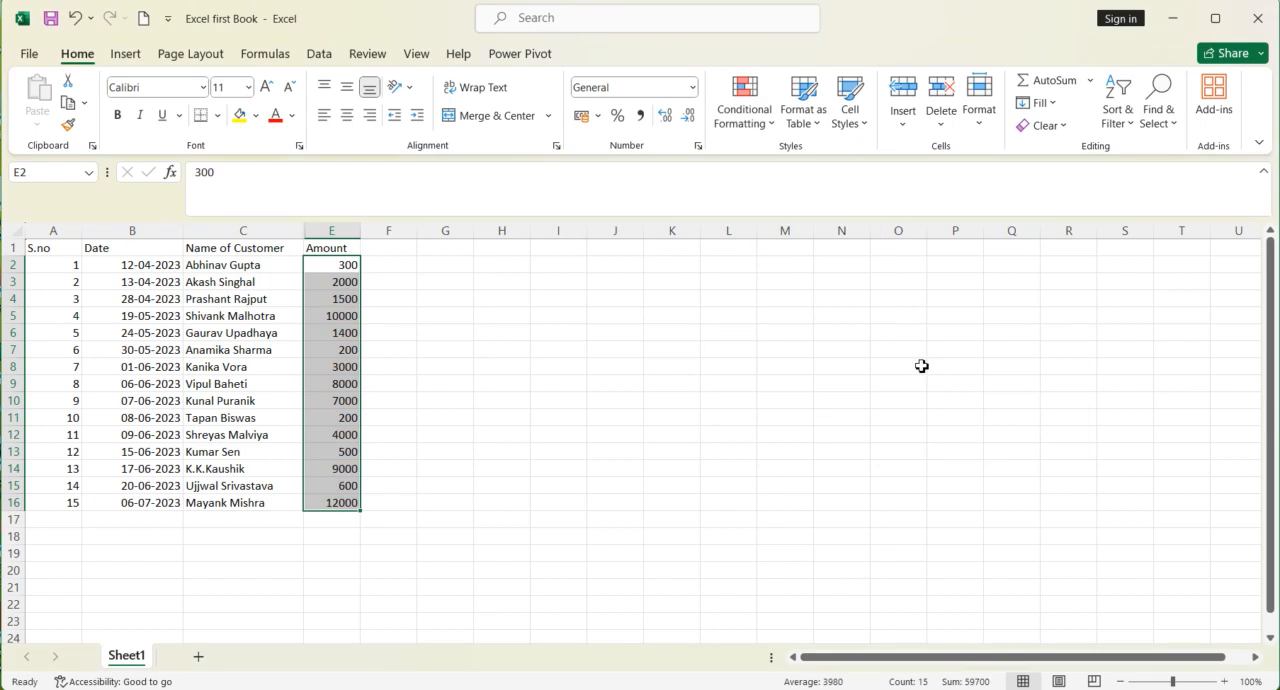
pyautogui.click(740, 129)
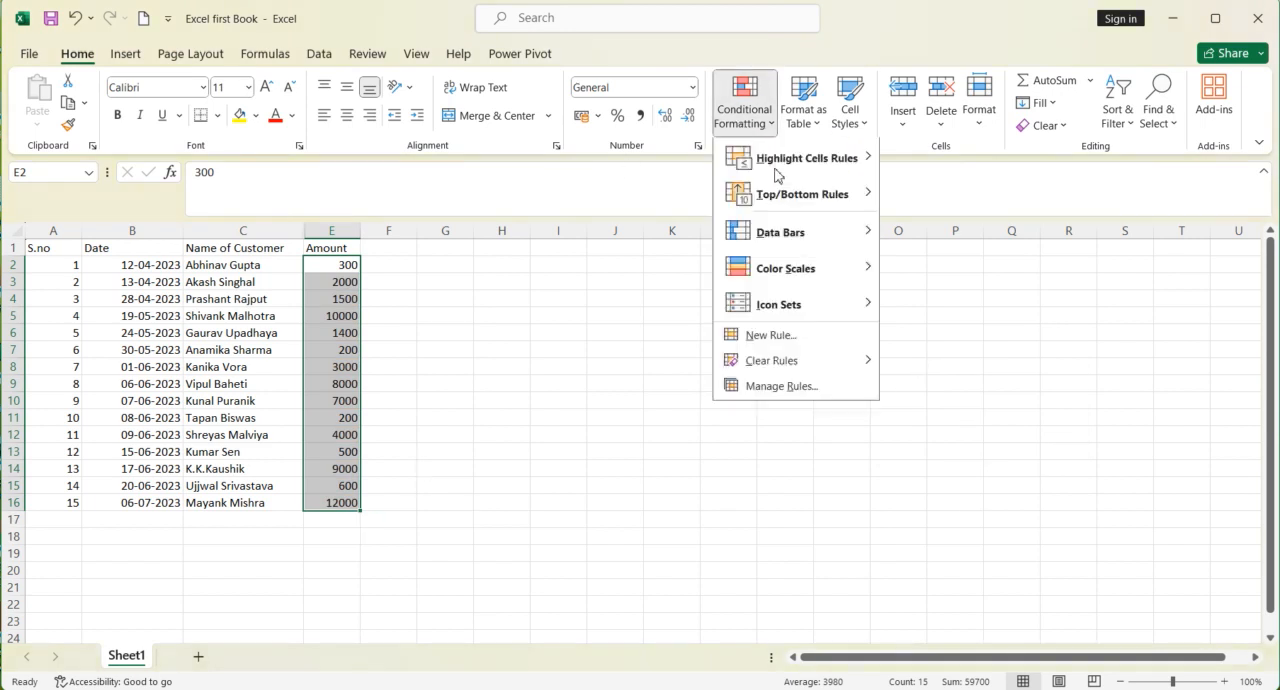
pyautogui.moveTo(784, 168)
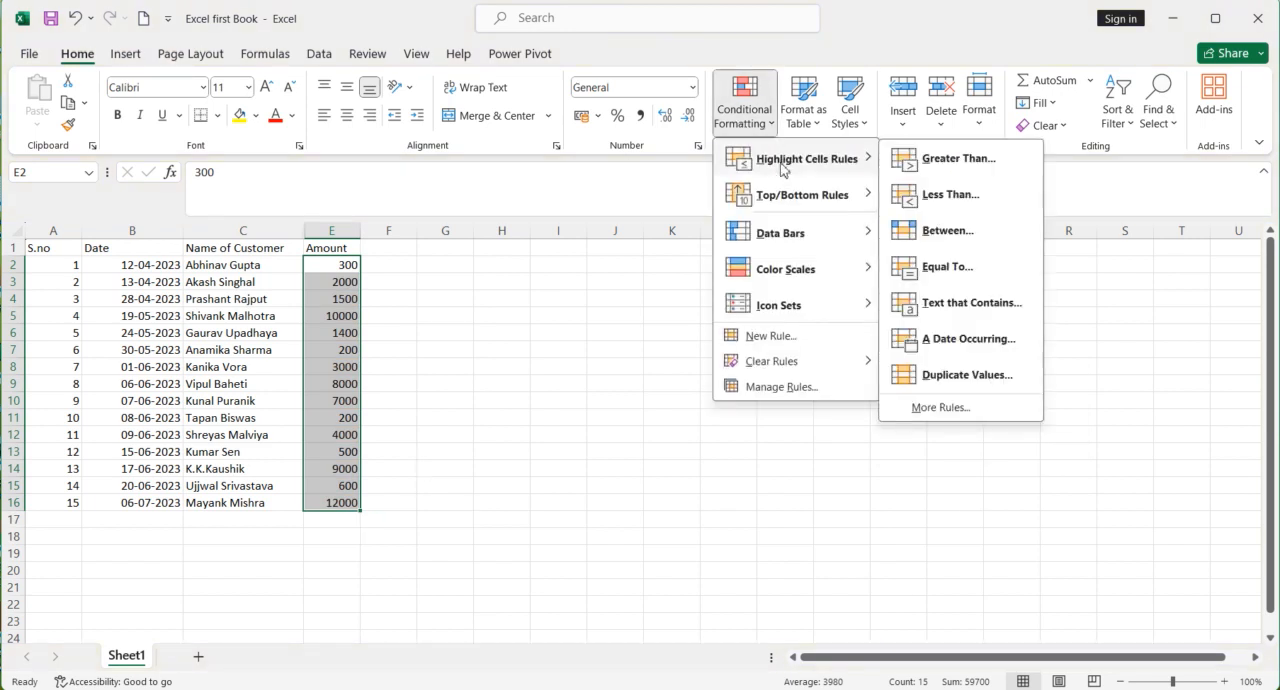
pyautogui.click(346, 263)
# Step: Add a Between highlight rule to the amounts in E2:E16 for values from 500 to 2000, using Green Fill with Dark Green Text
pyautogui.moveTo(346, 265); pyautogui.dragTo(336, 497)
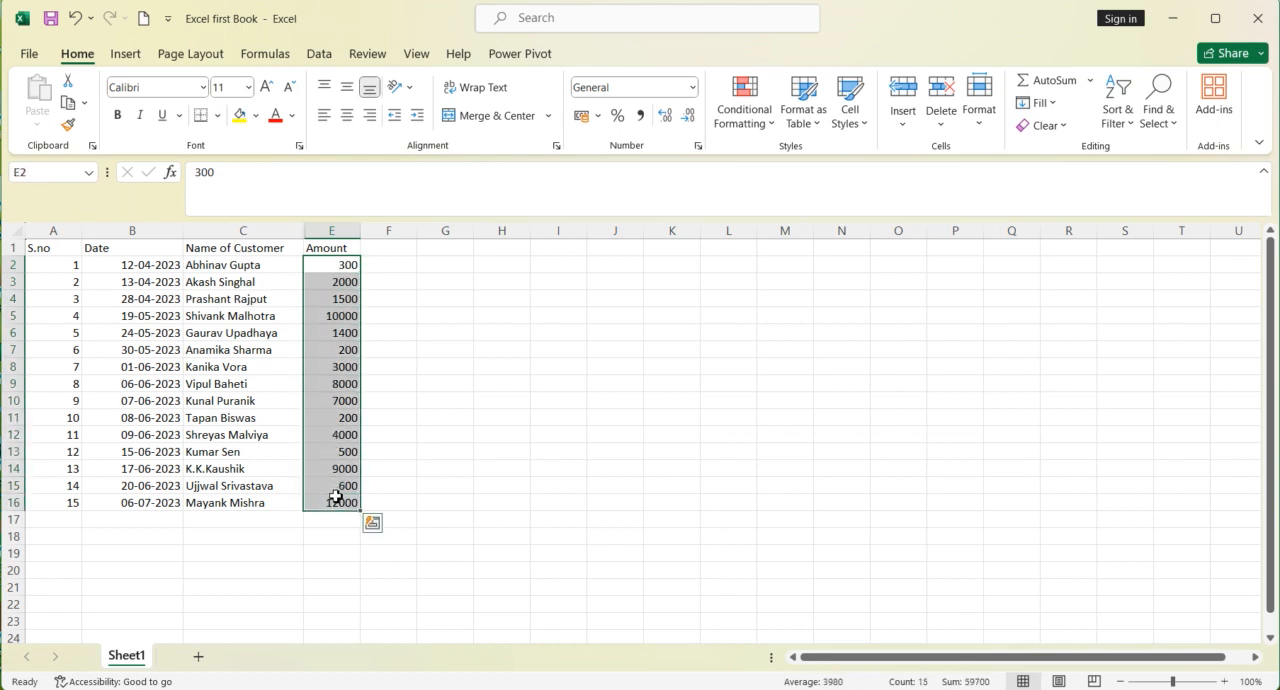
pyautogui.click(767, 128)
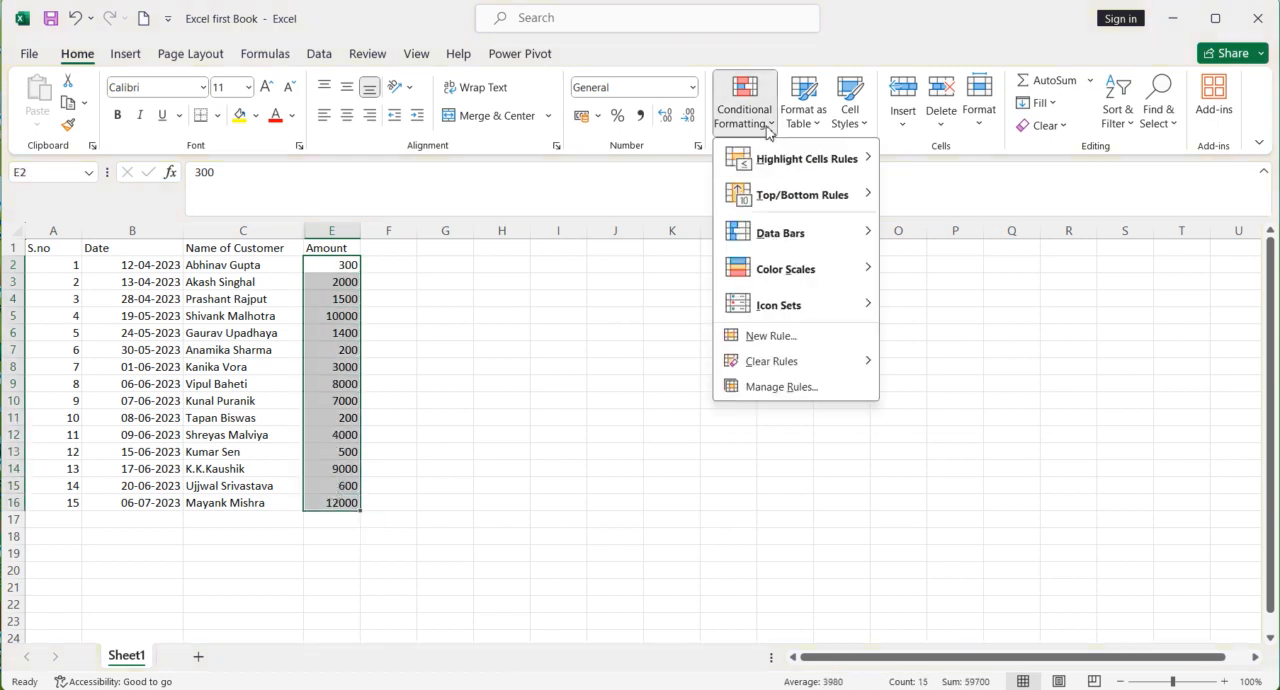
pyautogui.moveTo(797, 177)
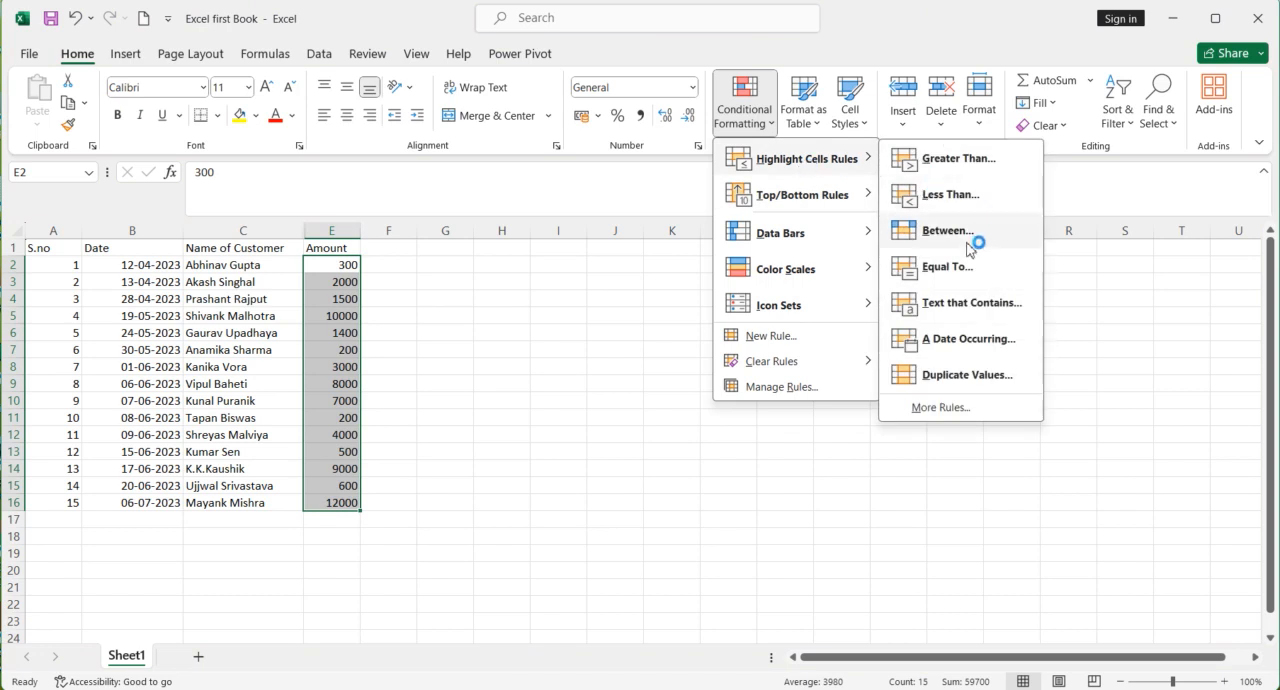
pyautogui.click(948, 231)
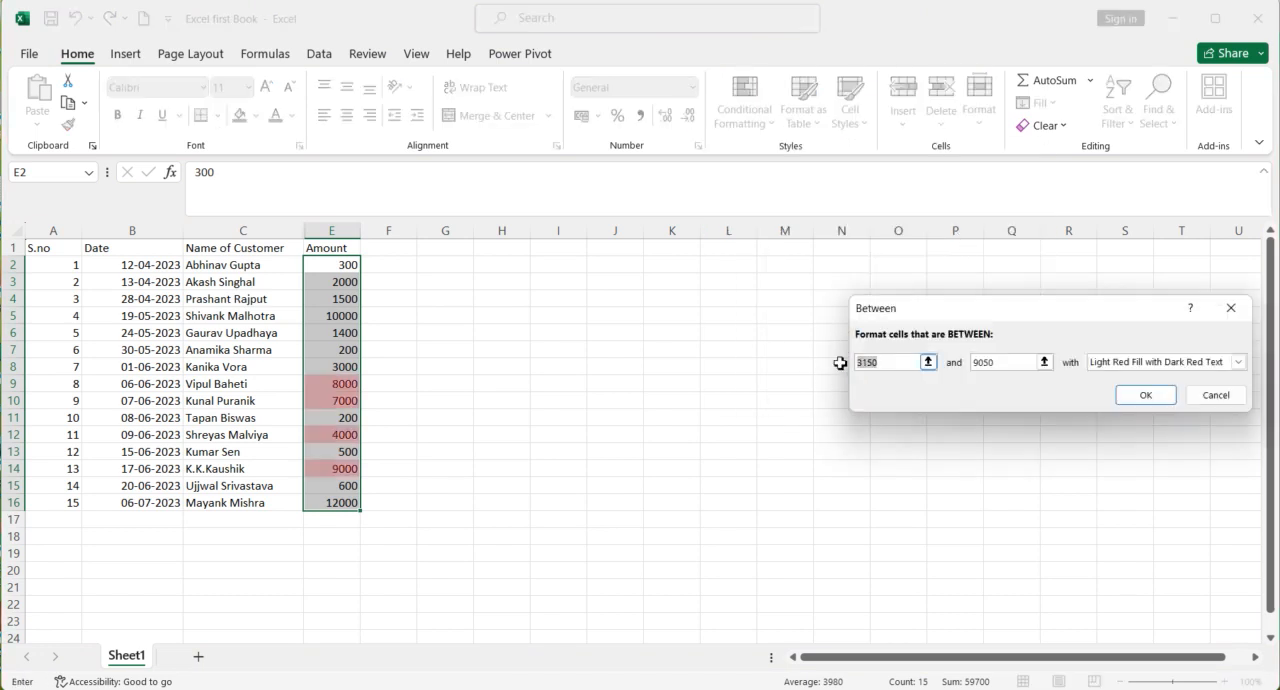
pyautogui.write('500')
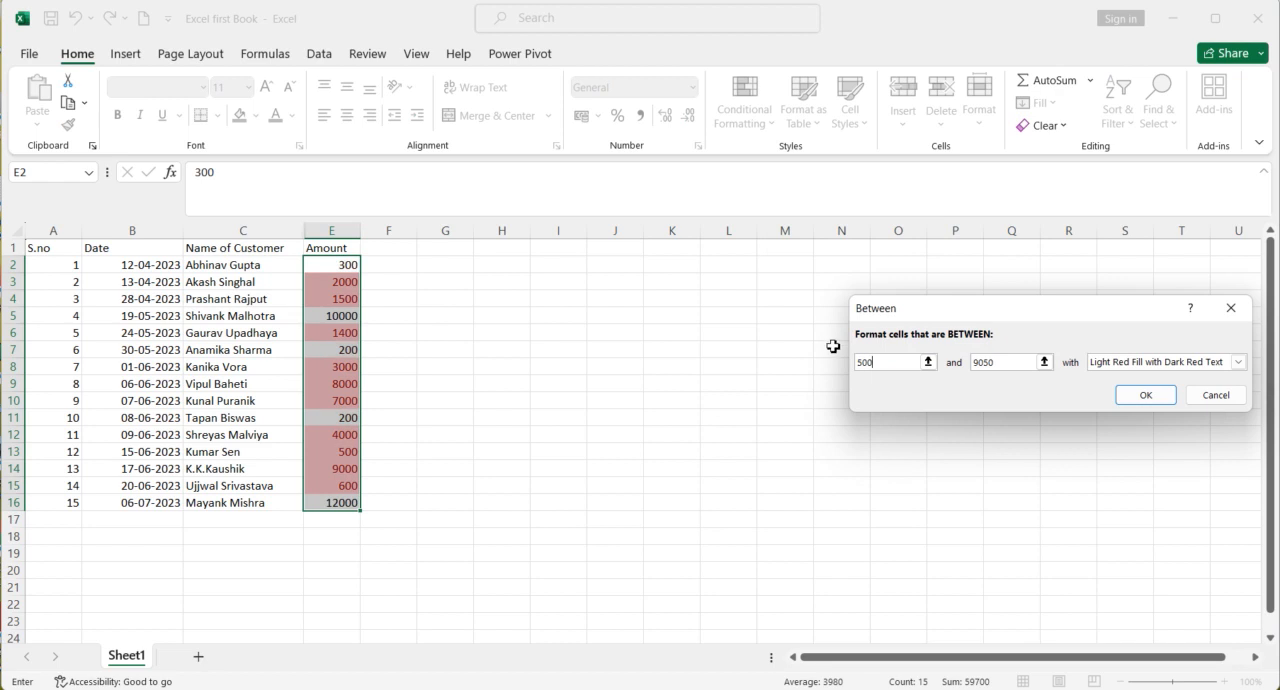
pyautogui.click(966, 364)
pyautogui.press('Delete')
pyautogui.press('Delete')
pyautogui.press('Delete')
pyautogui.press('Delete')
pyautogui.write('5')
pyautogui.write('000')
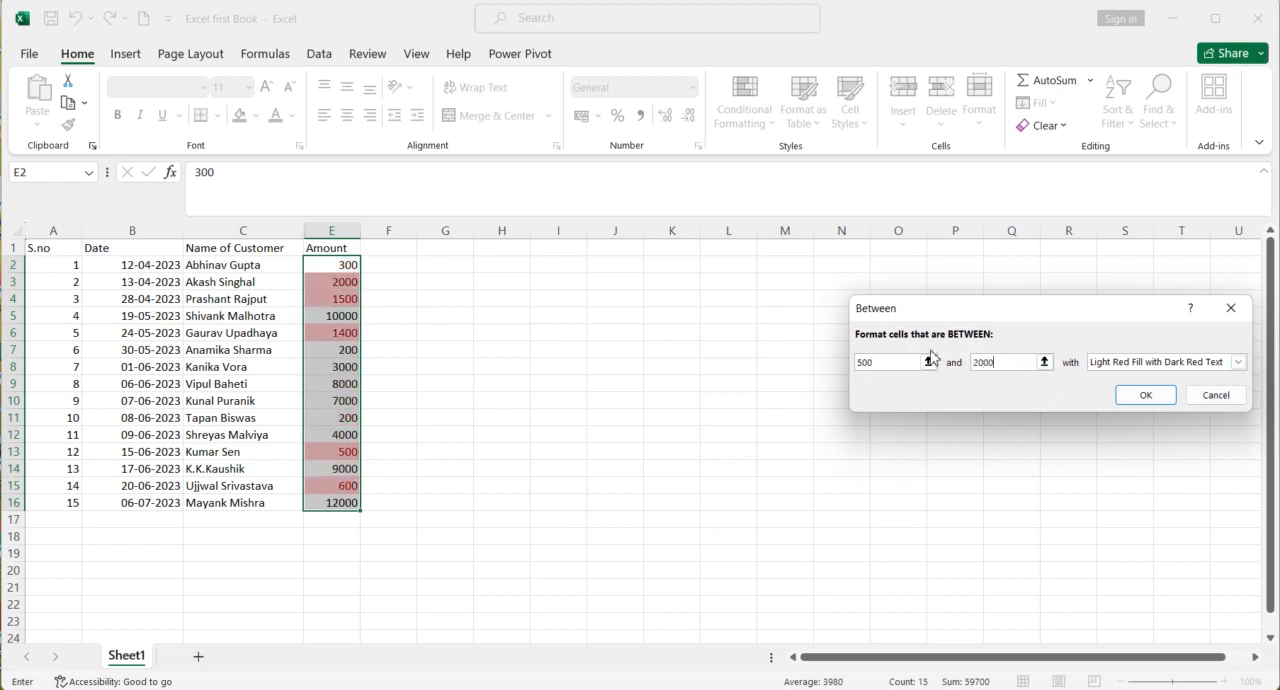
pyautogui.click(1238, 362)
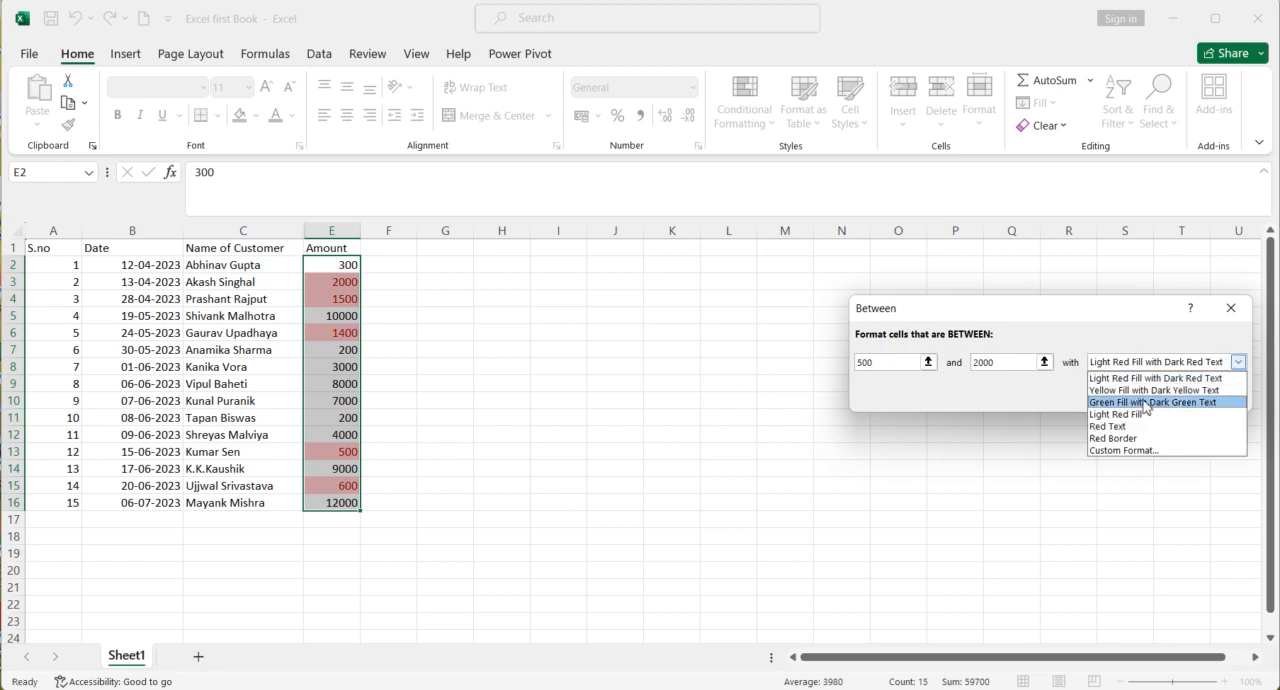
pyautogui.click(1146, 404)
pyautogui.click(1145, 395)
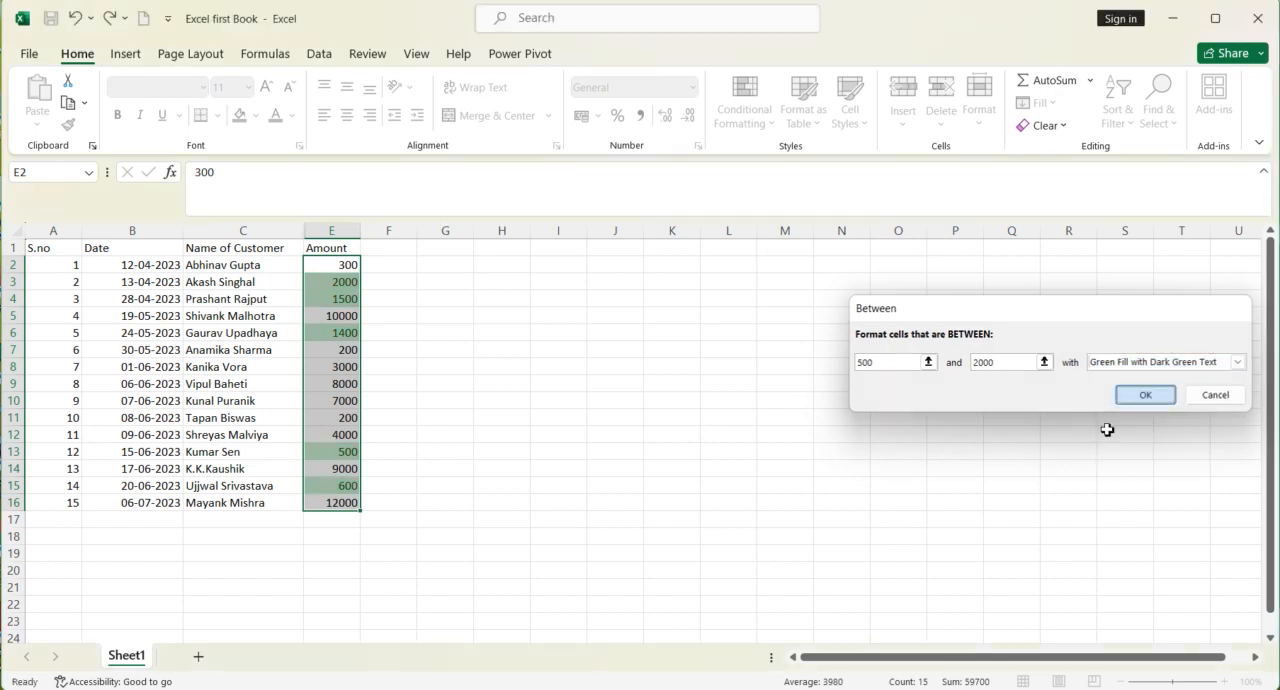
pyautogui.click(599, 453)
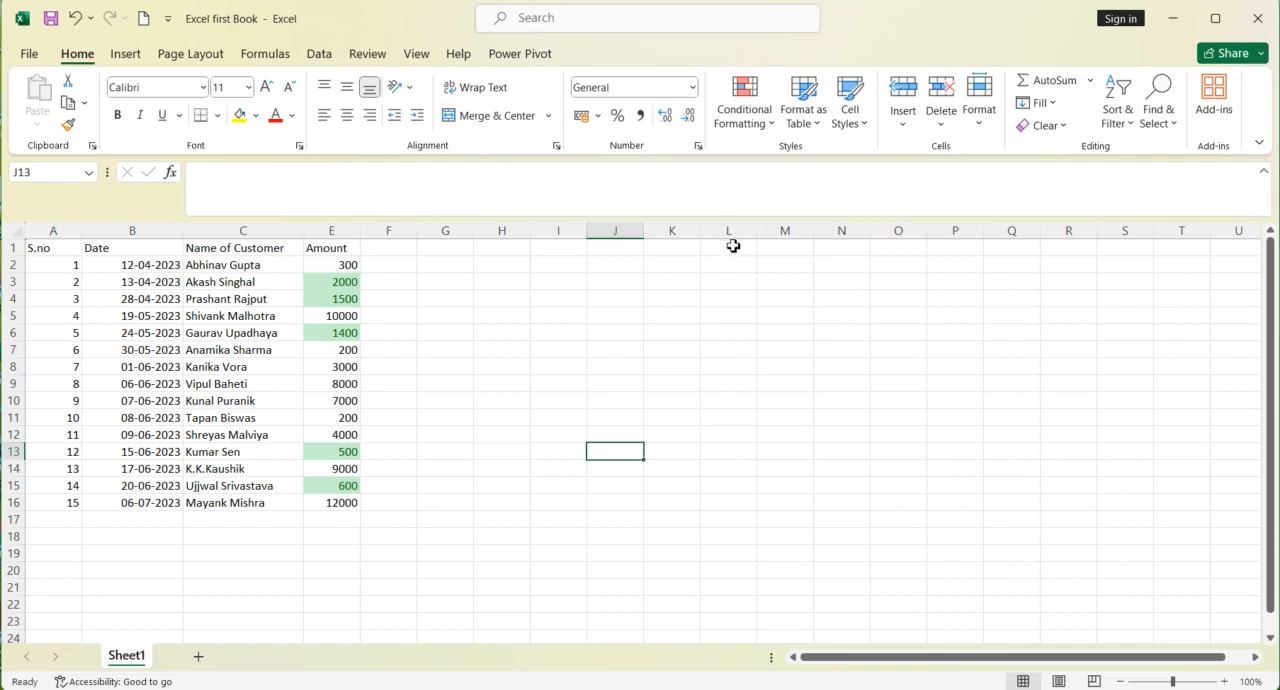
# Step: Clear the Between conditional formatting rule from the selected amounts in E2:E16
pyautogui.moveTo(331, 264); pyautogui.dragTo(318, 505)
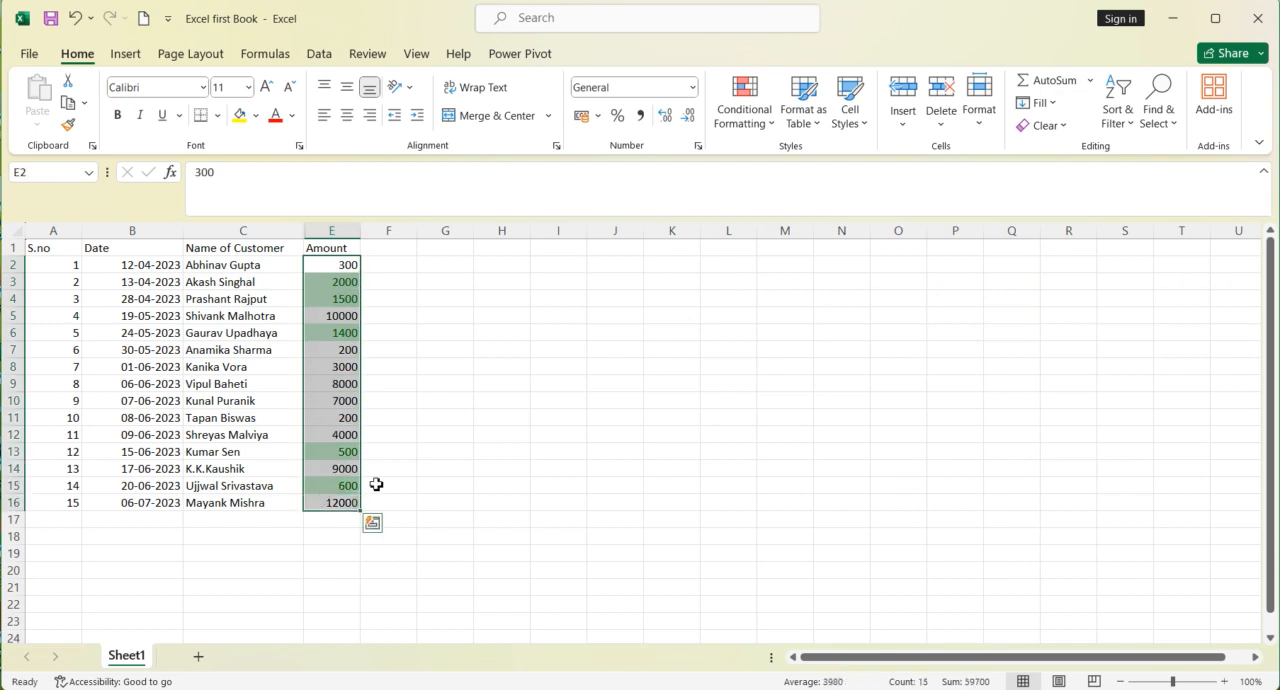
pyautogui.click(745, 118)
pyautogui.moveTo(777, 360)
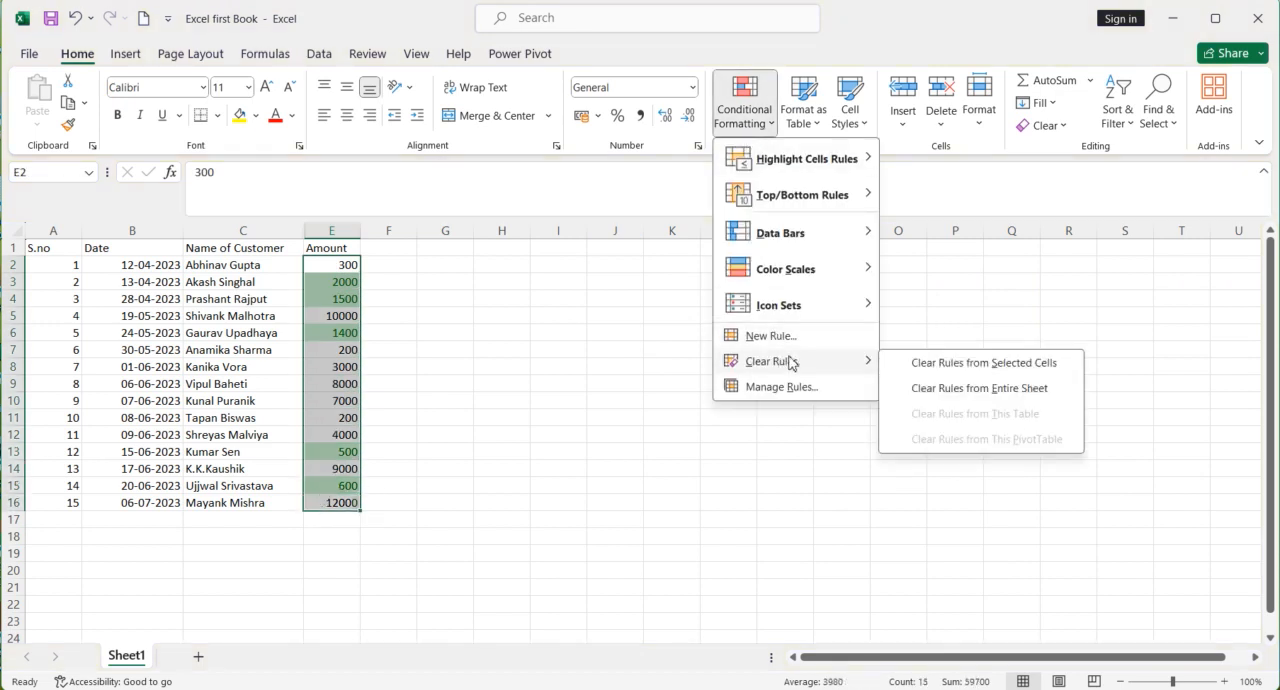
pyautogui.click(950, 363)
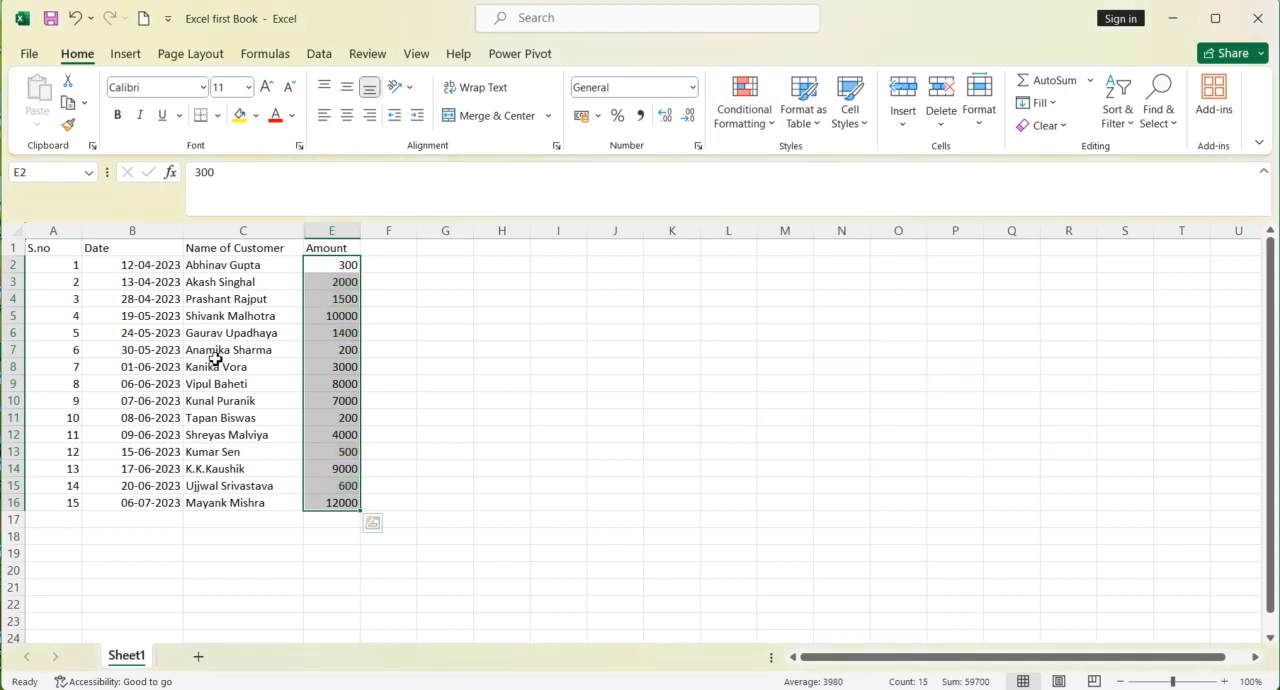
pyautogui.click(744, 112)
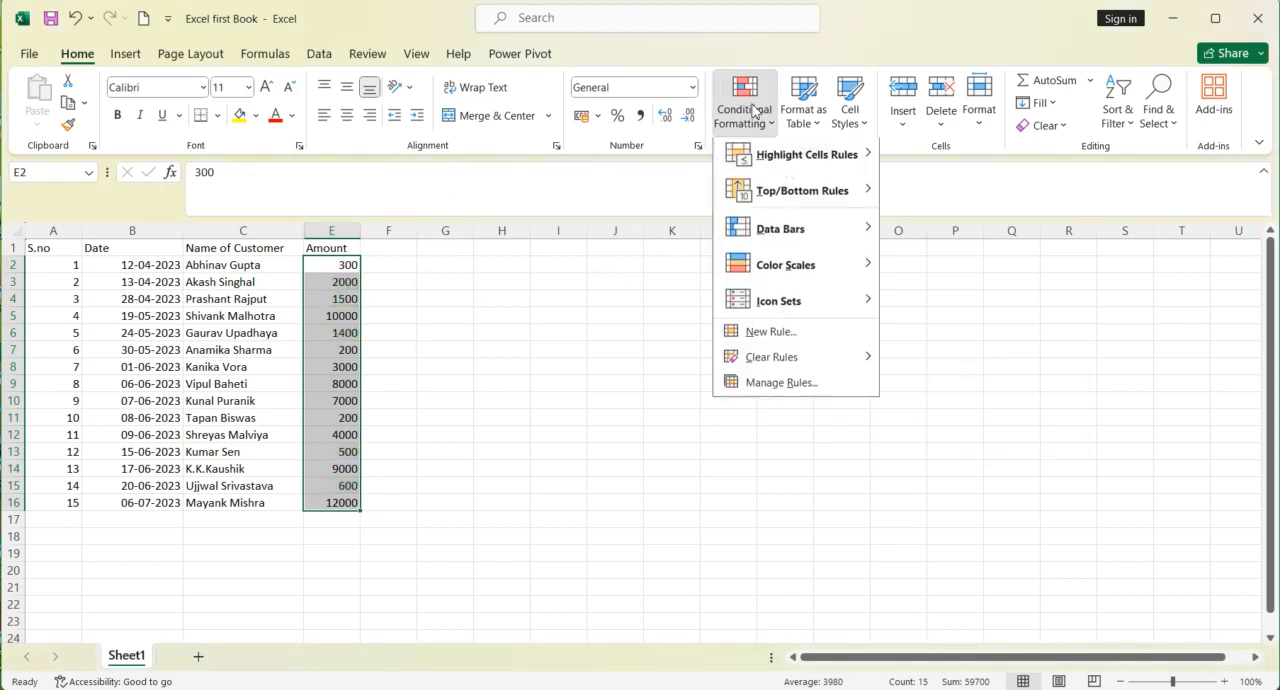
pyautogui.moveTo(789, 175)
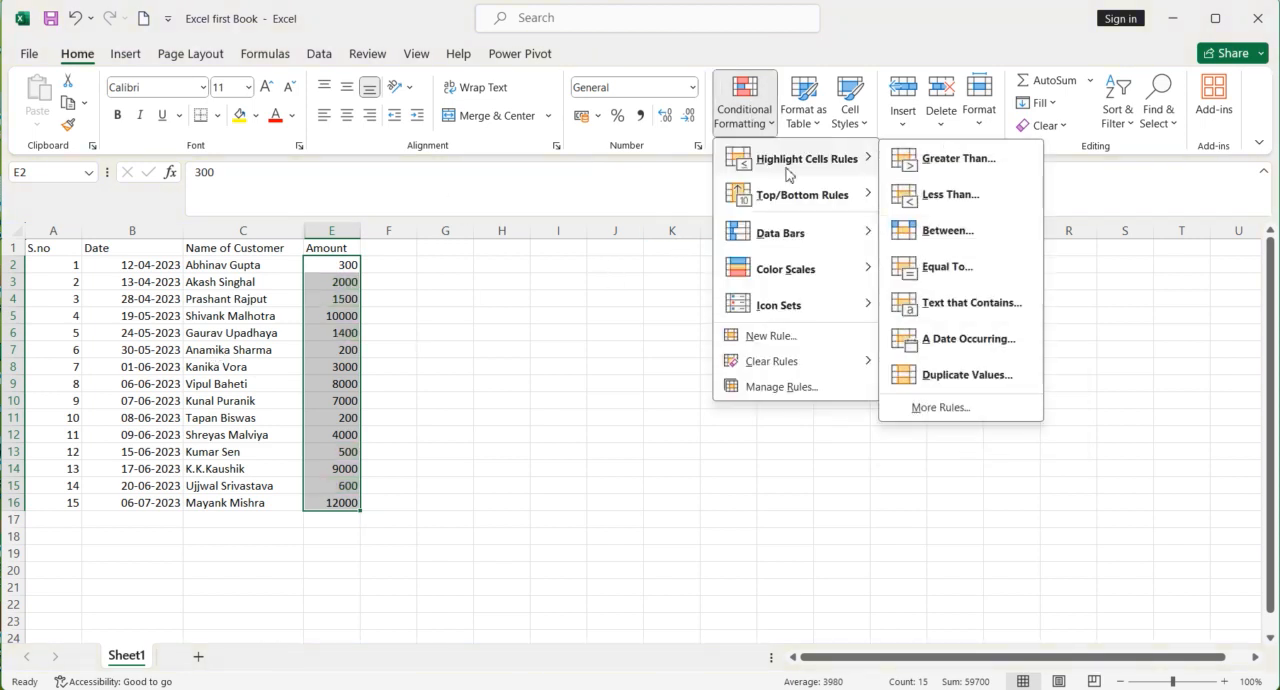
pyautogui.press('Escape')
pyautogui.press('Escape')
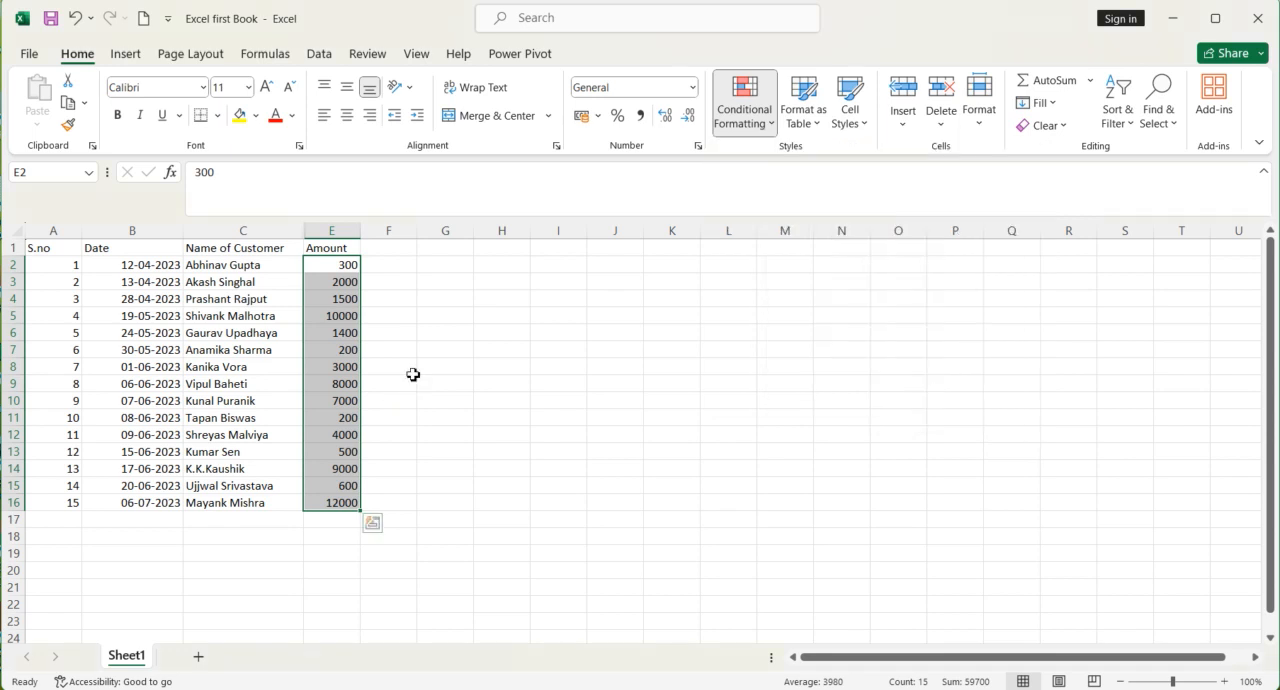
# Step: Add an Equal To highlight rule to the amounts in E2:E16 for the value 500, using Green Fill with Dark Green Text
pyautogui.moveTo(329, 264); pyautogui.dragTo(340, 502)
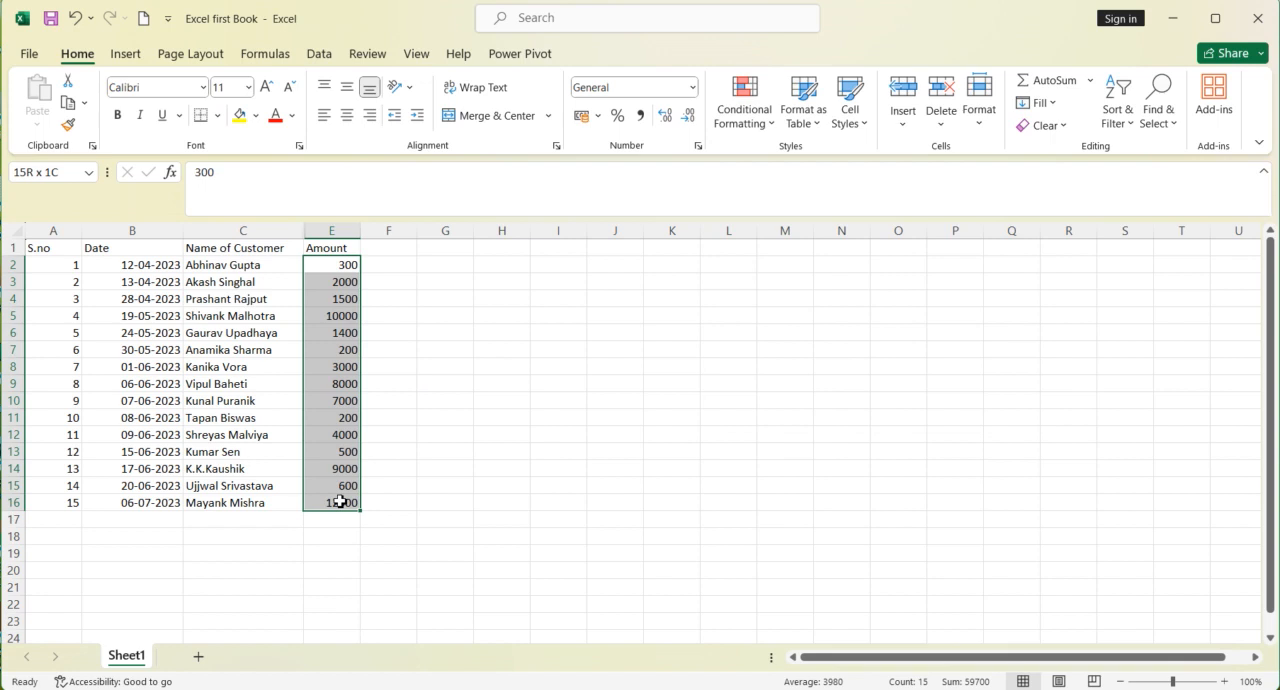
pyautogui.click(741, 125)
pyautogui.moveTo(765, 160)
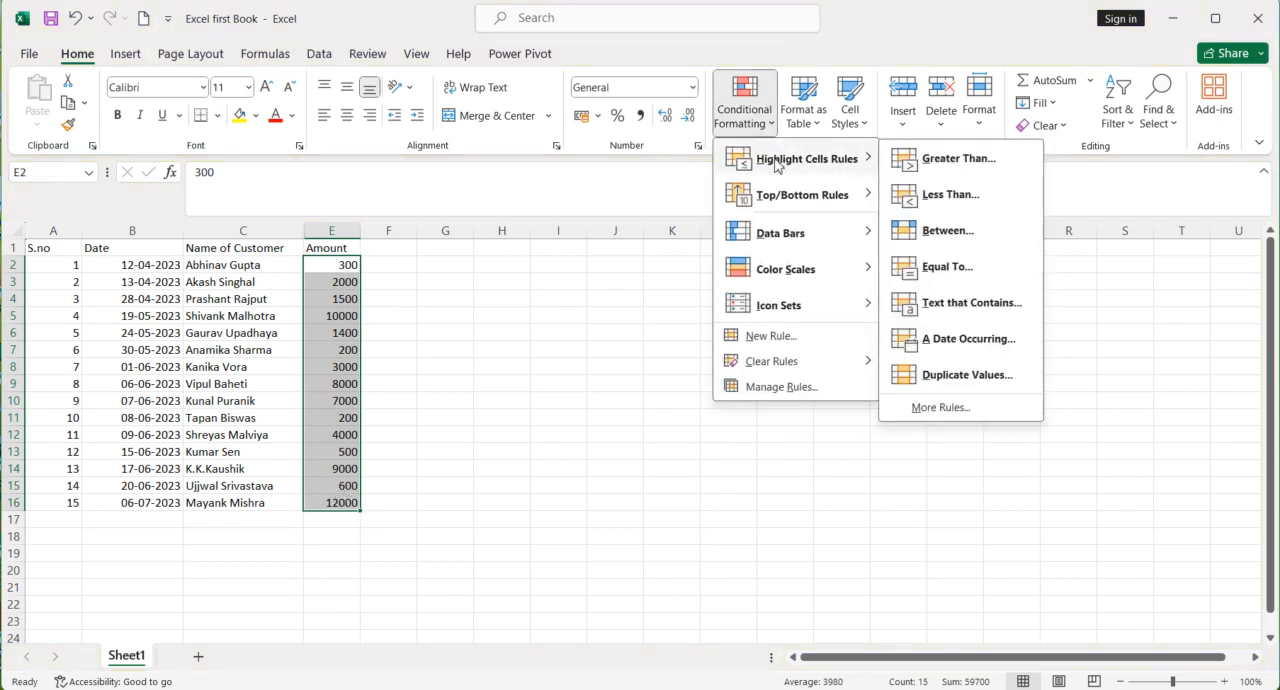
pyautogui.click(920, 265)
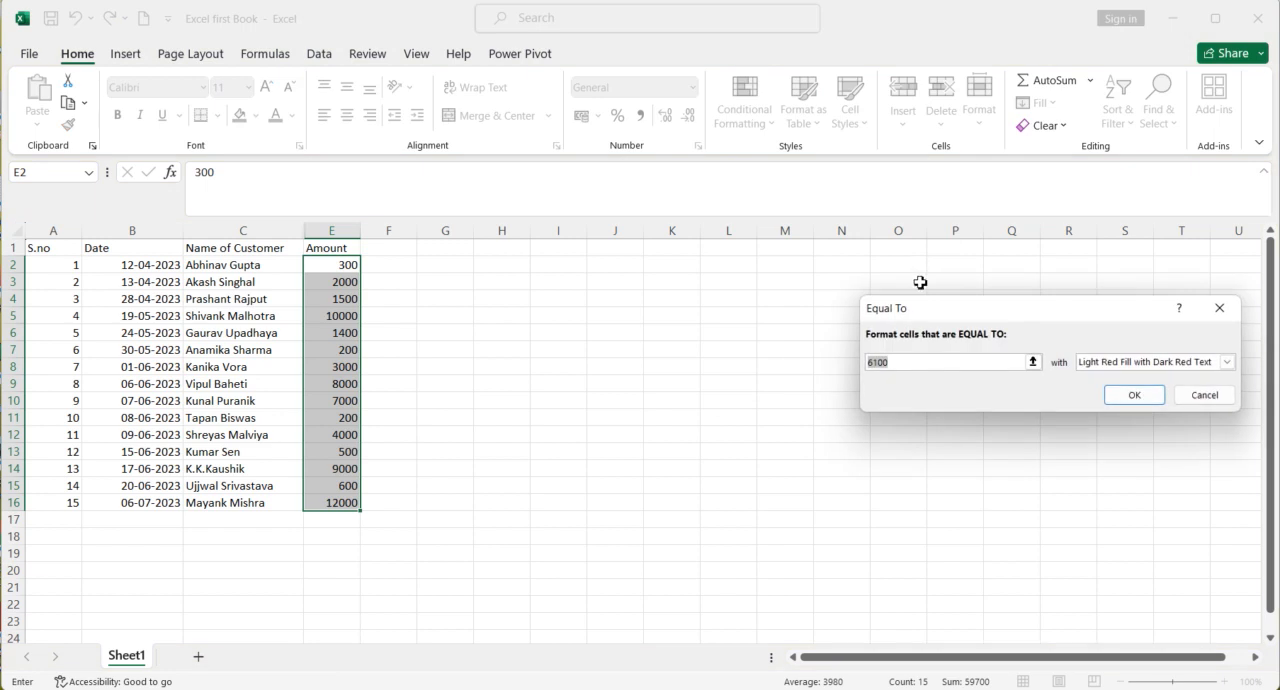
pyautogui.write('500')
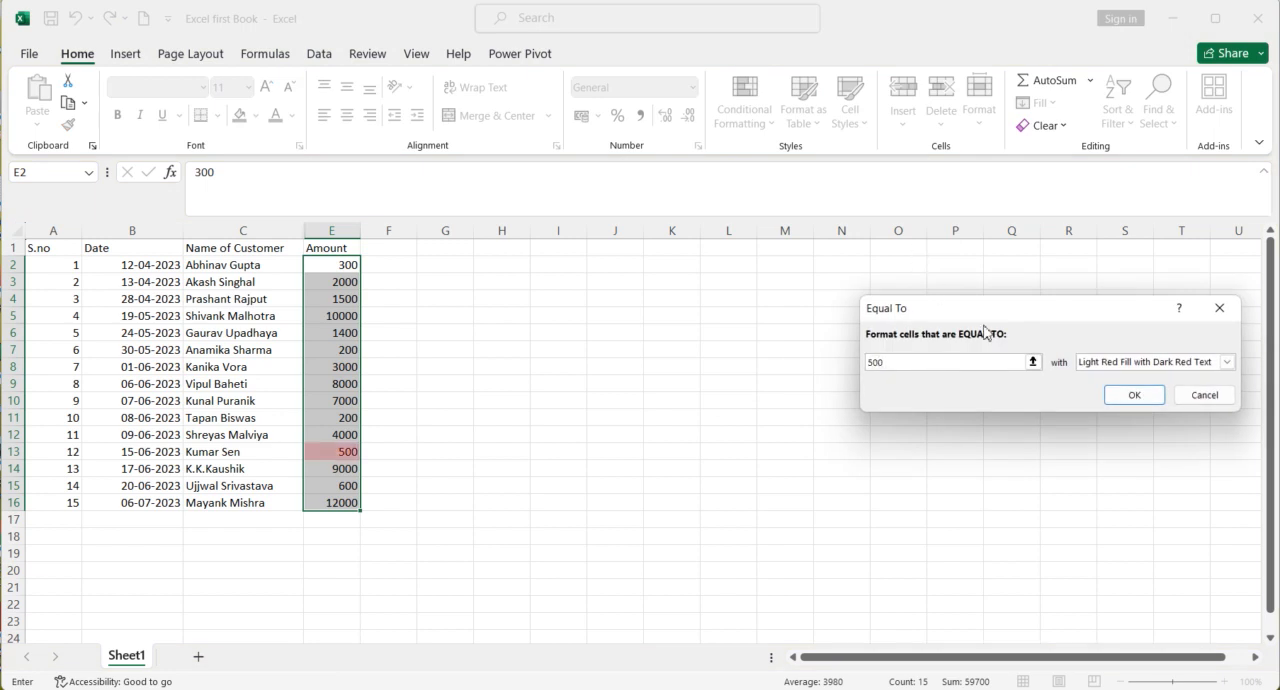
pyautogui.click(1132, 365)
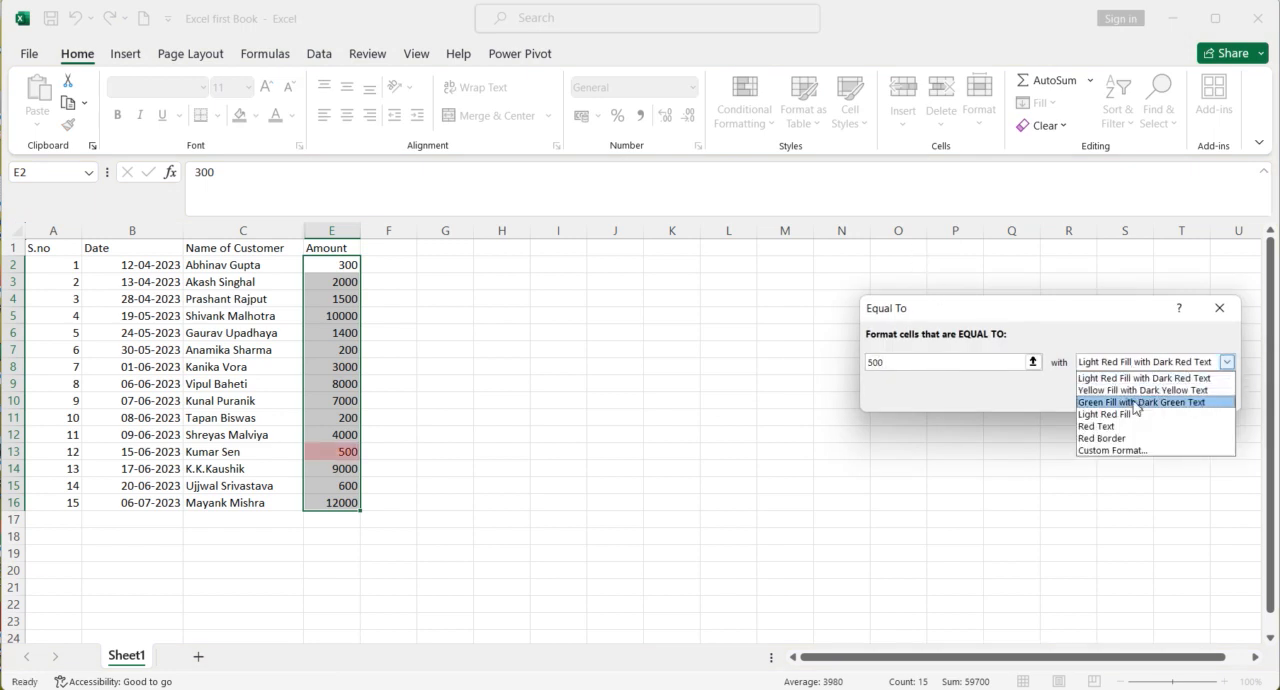
pyautogui.click(1135, 403)
pyautogui.click(1131, 394)
pyautogui.click(583, 557)
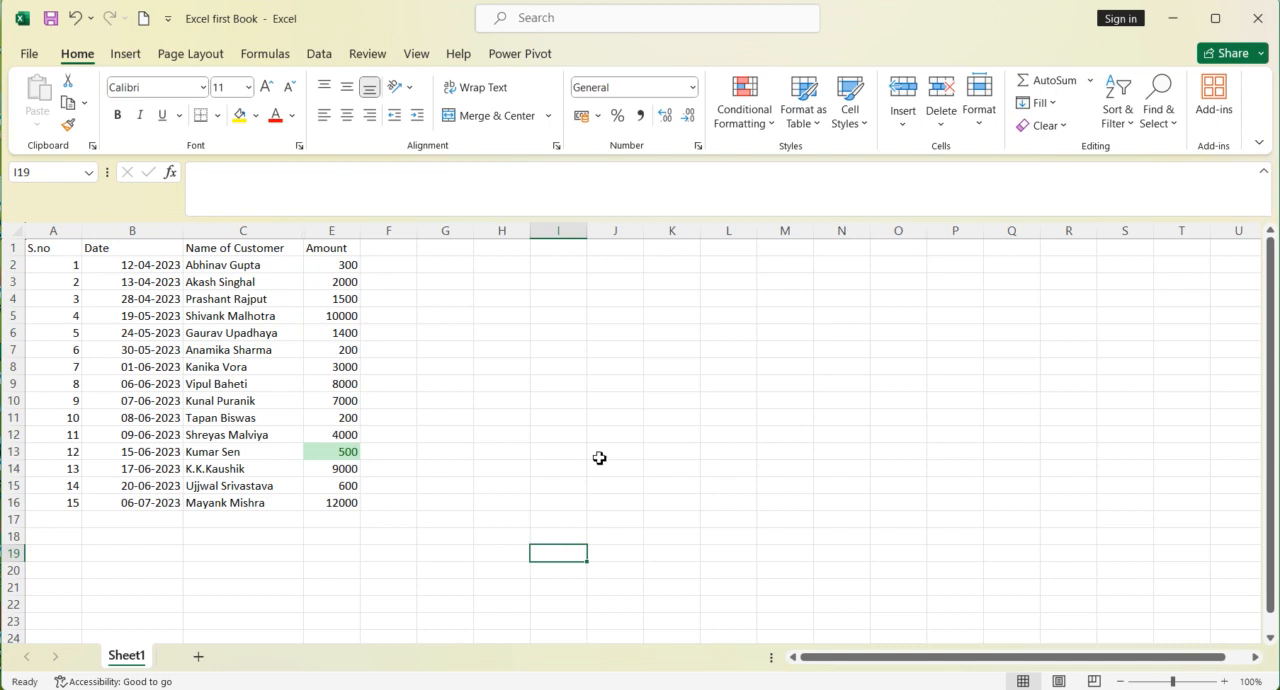
# Step: Show the available Highlight Cells Rules for conditional formatting
pyautogui.click(742, 118)
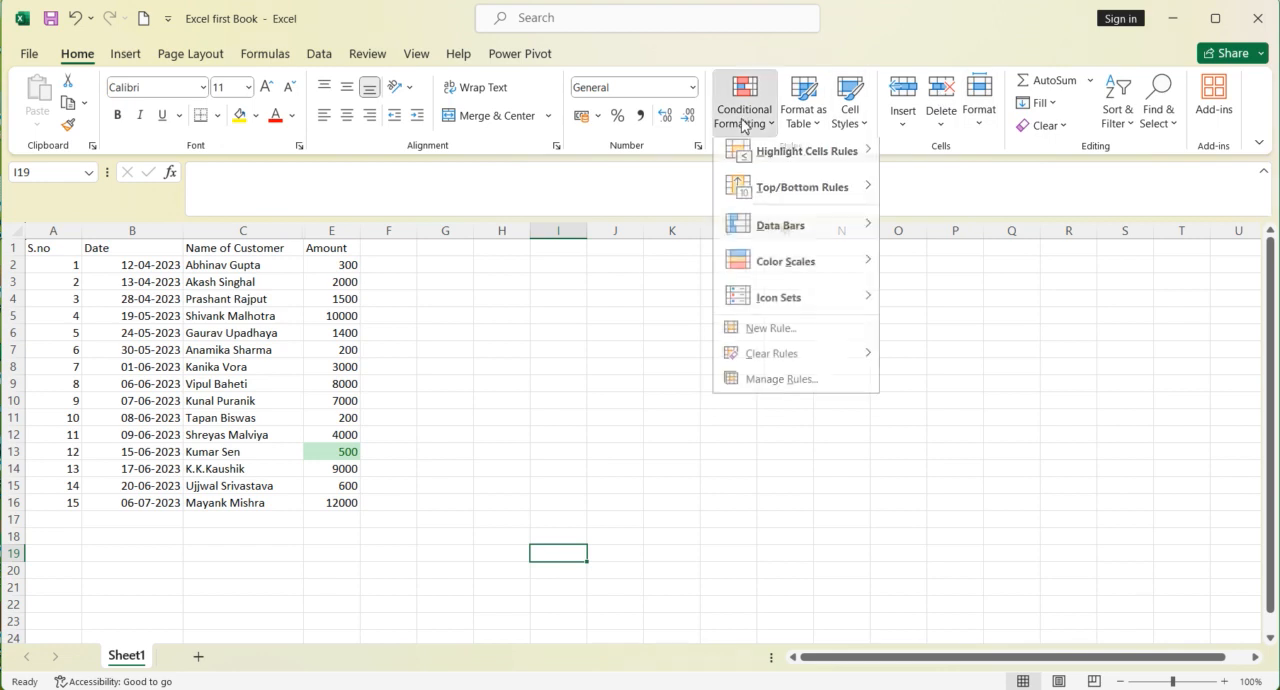
pyautogui.moveTo(792, 162)
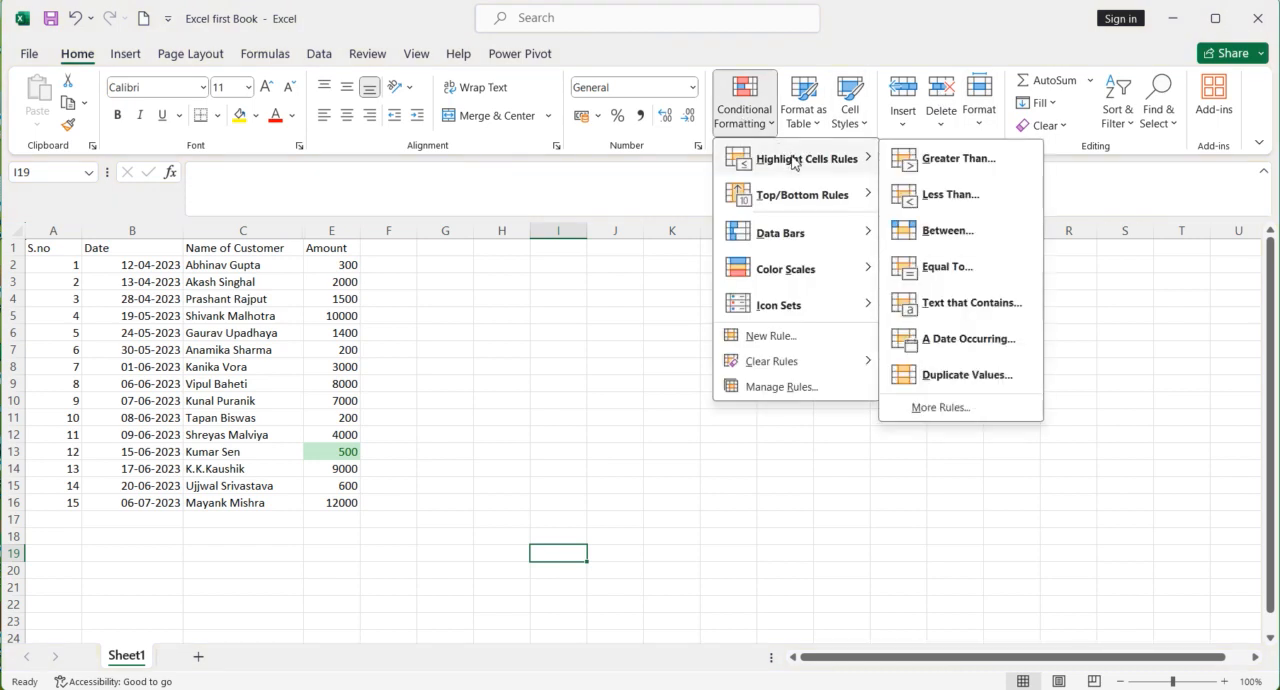